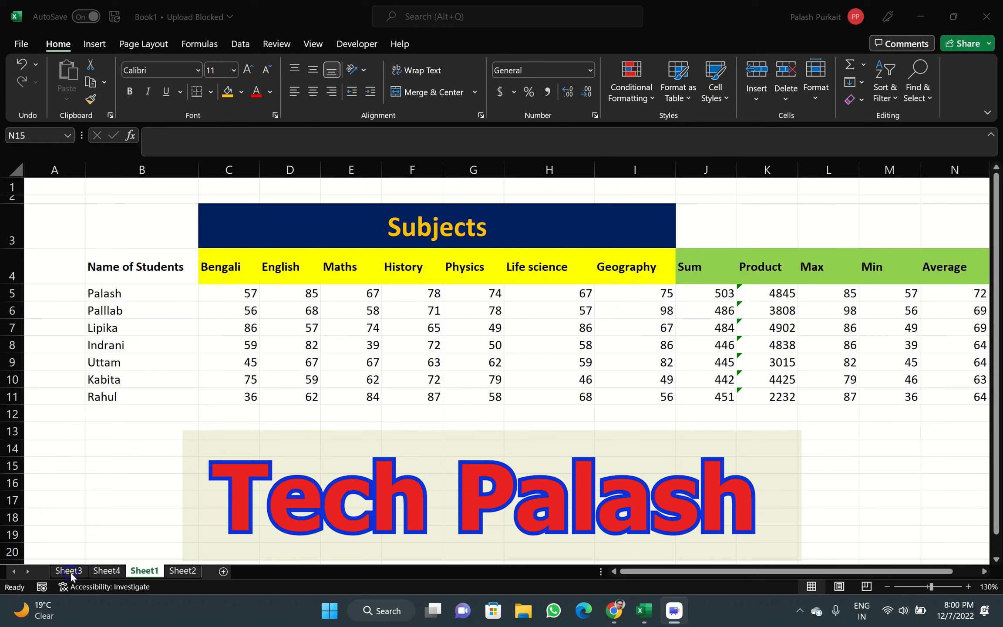
Step: Look over the count, counta and countblank table on Sheet3 and the Countif and sumif table on Sheet4
{"action": "left_click", "coordinate": [72, 572]}
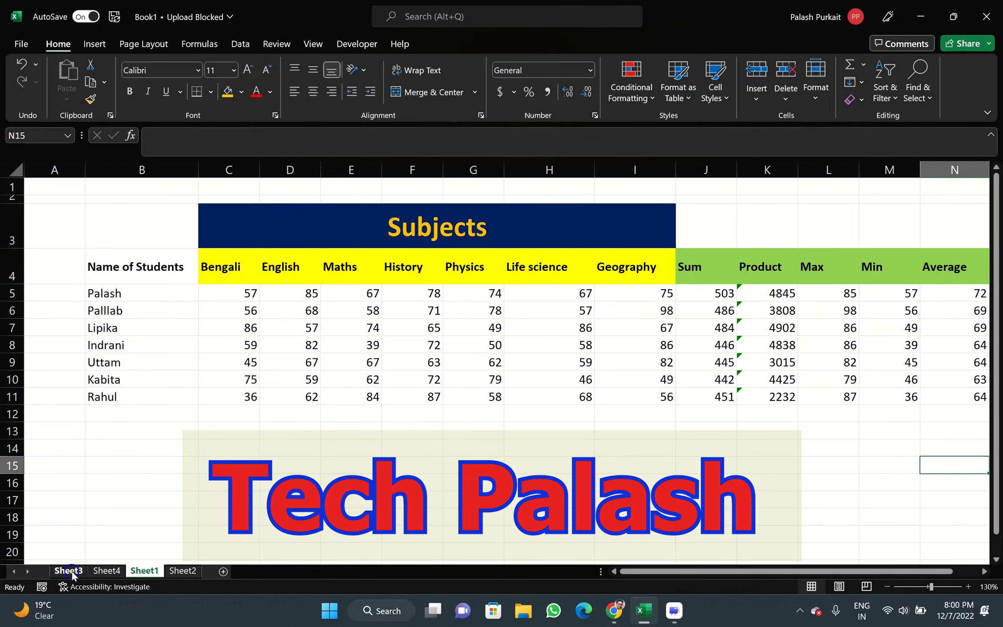
{"action": "left_click", "coordinate": [70, 571]}
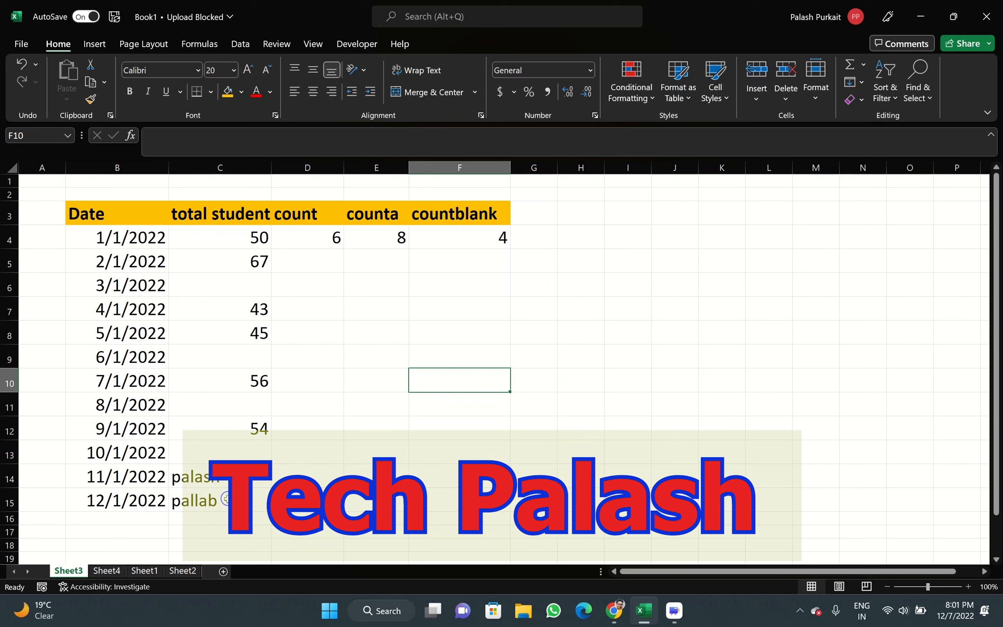
{"action": "left_click", "coordinate": [321, 216]}
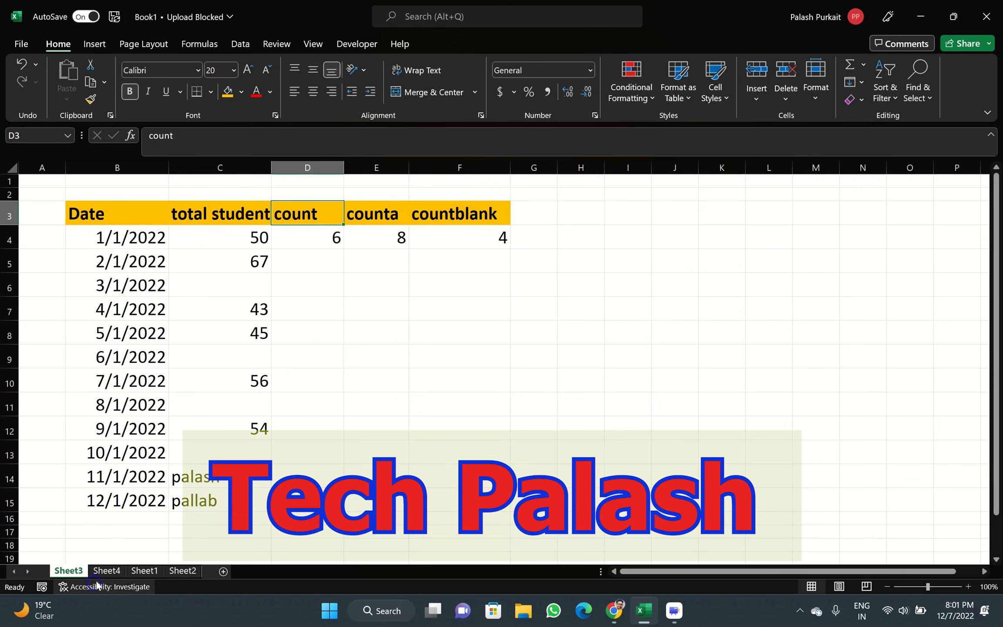
{"action": "left_click", "coordinate": [106, 571]}
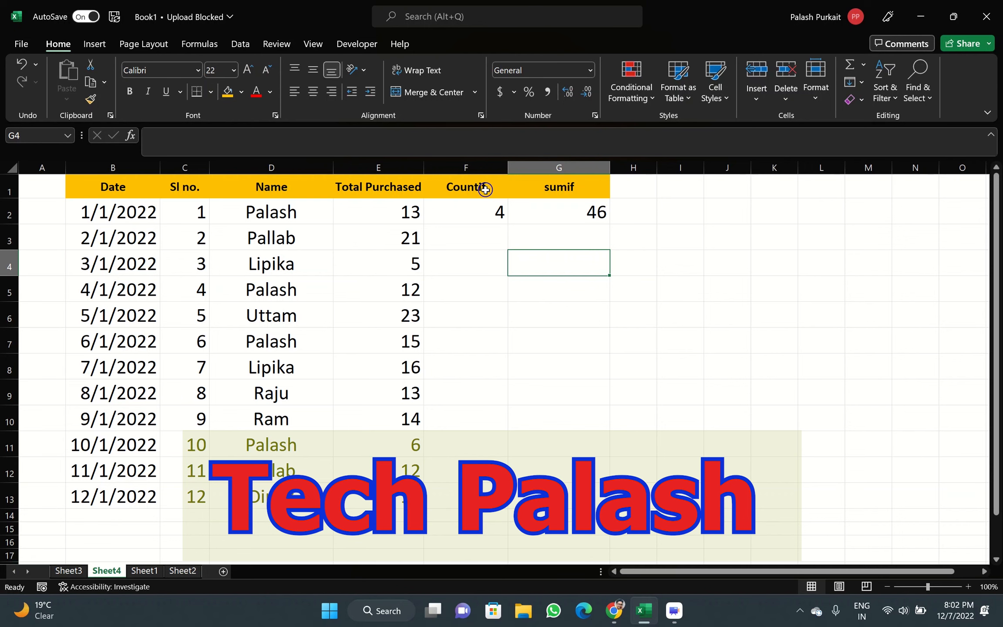
Step: On Sheet3, replace the contents of D4 with =COUNT(C4:C15) to count the numeric entries in the total student column
{"action": "left_click", "coordinate": [63, 571]}
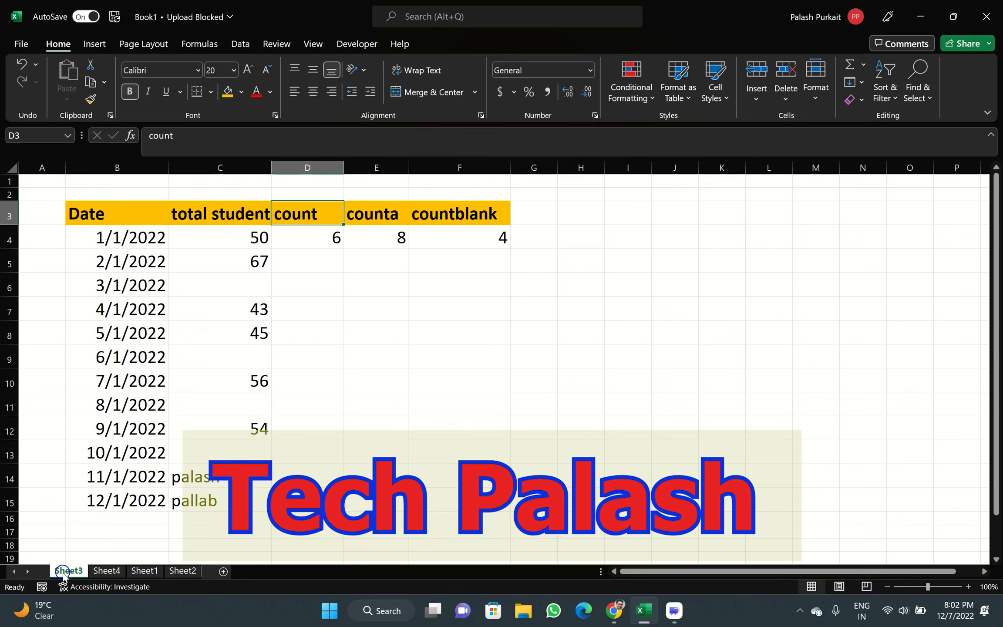
{"action": "left_click", "coordinate": [313, 234]}
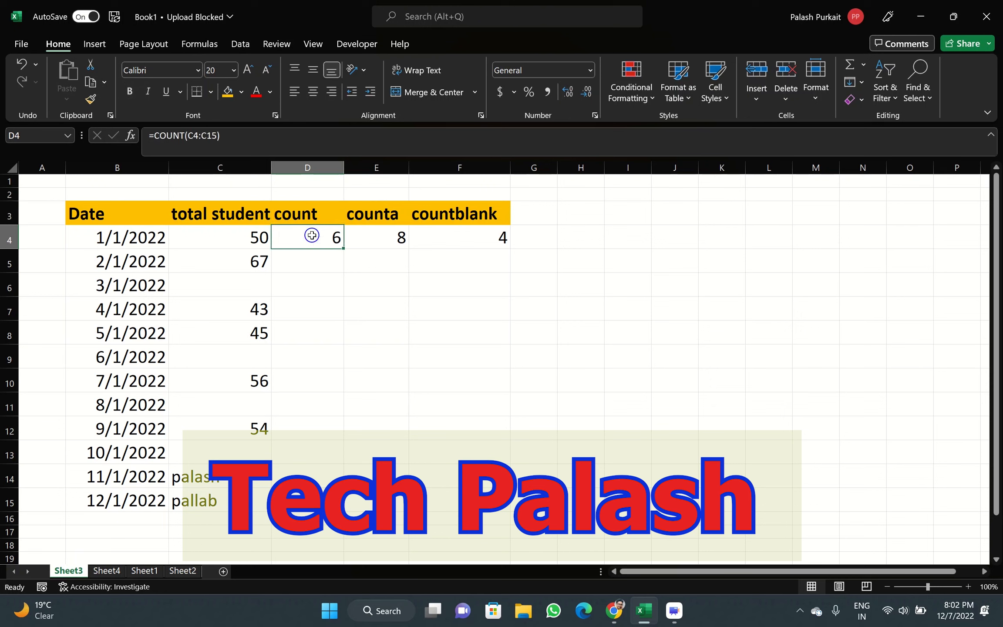
{"action": "key", "text": "Delete"}
{"action": "type", "text": "="}
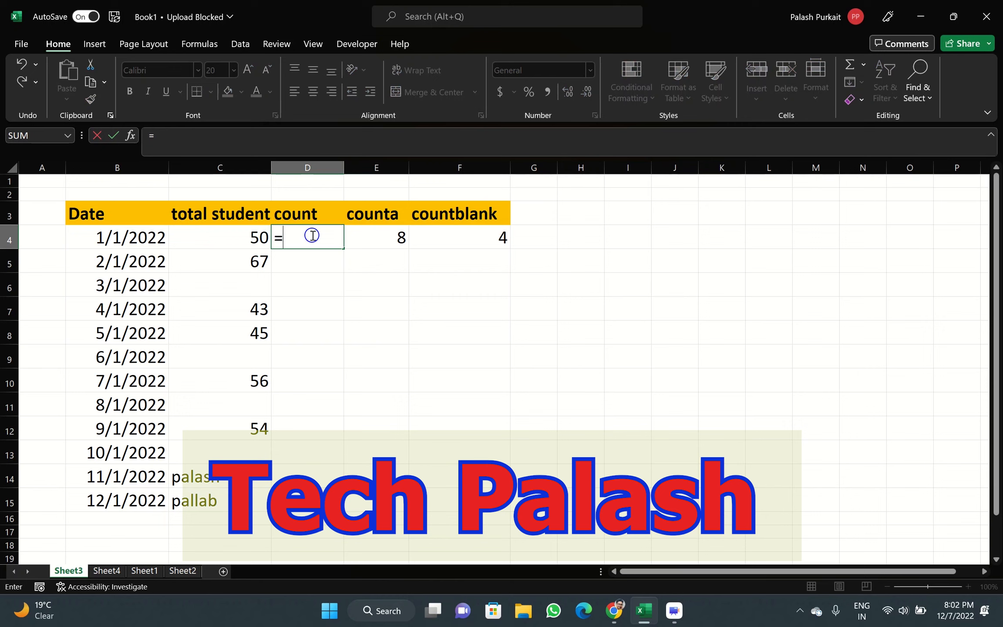
{"action": "type", "text": "("}
{"action": "key", "text": "BackSpace"}
{"action": "type", "text": "count"}
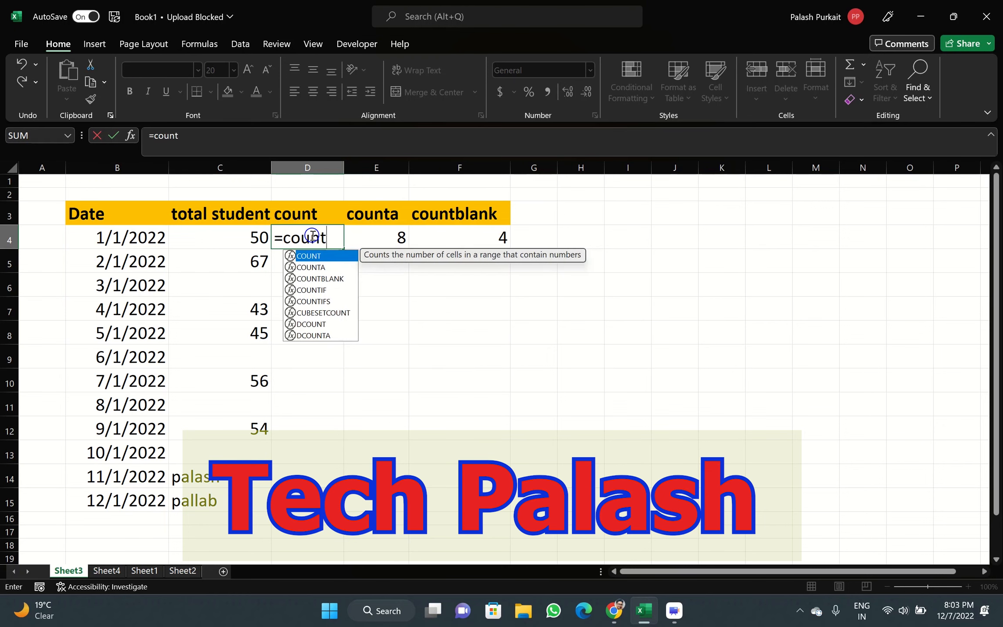
{"action": "type", "text": "("}
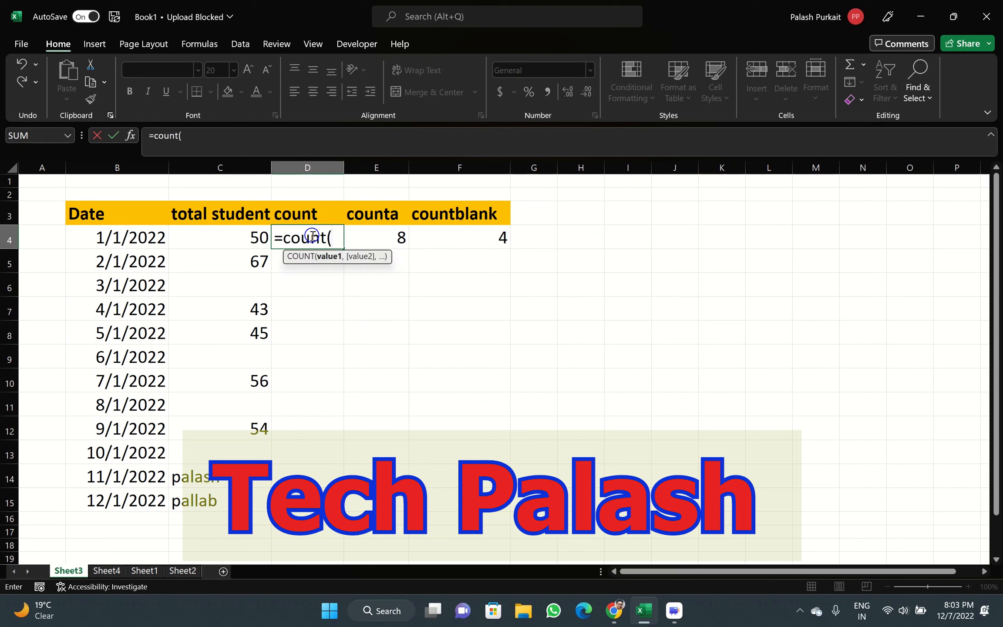
{"action": "left_click", "coordinate": [231, 235]}
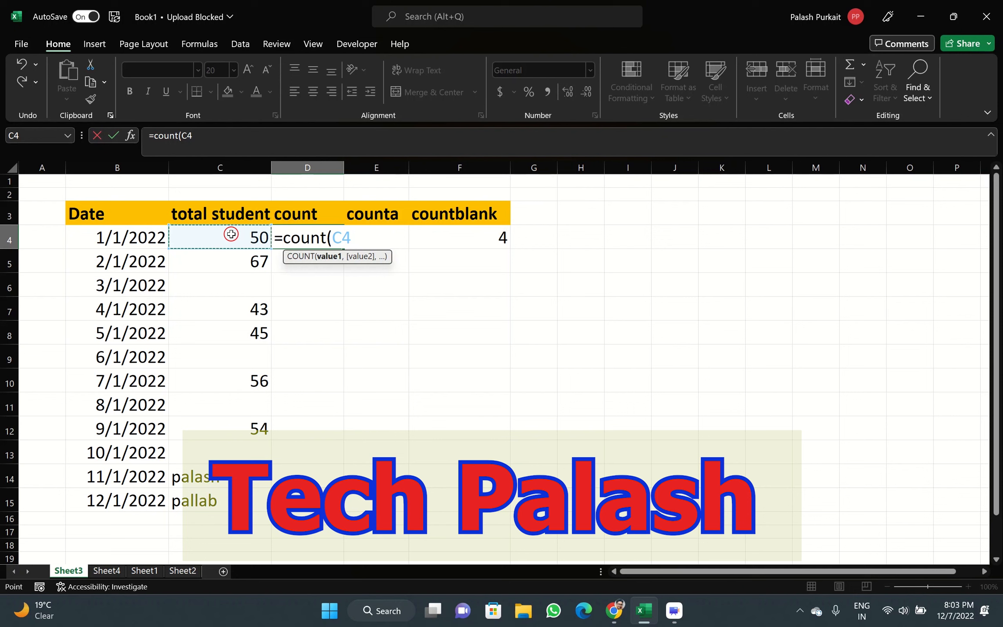
{"action": "left_click_drag", "start_coordinate": [228, 234], "coordinate": [228, 501]}
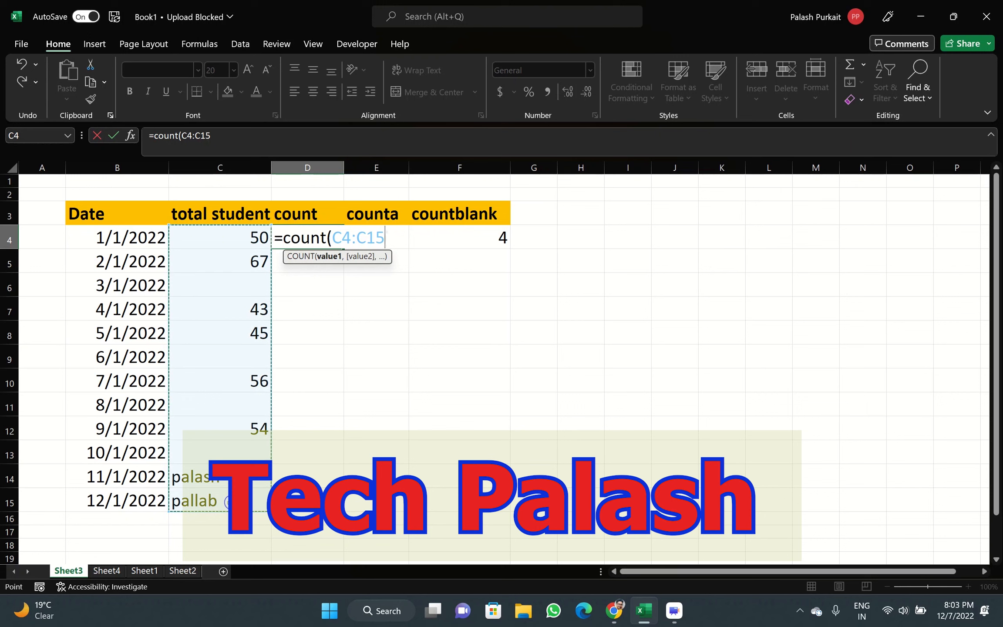
{"action": "type", "text": ")"}
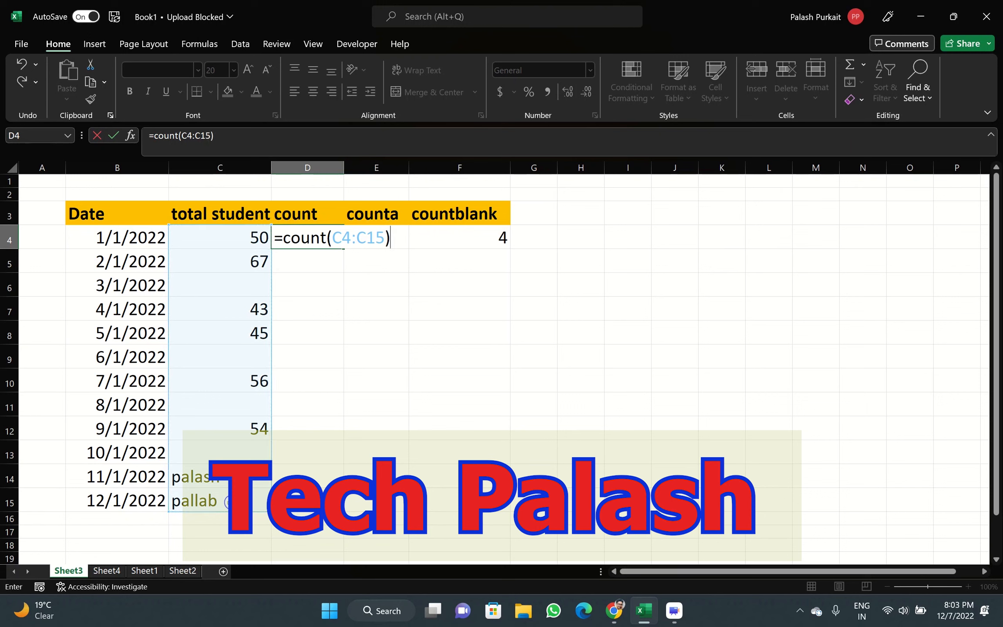
{"action": "key", "text": "Return"}
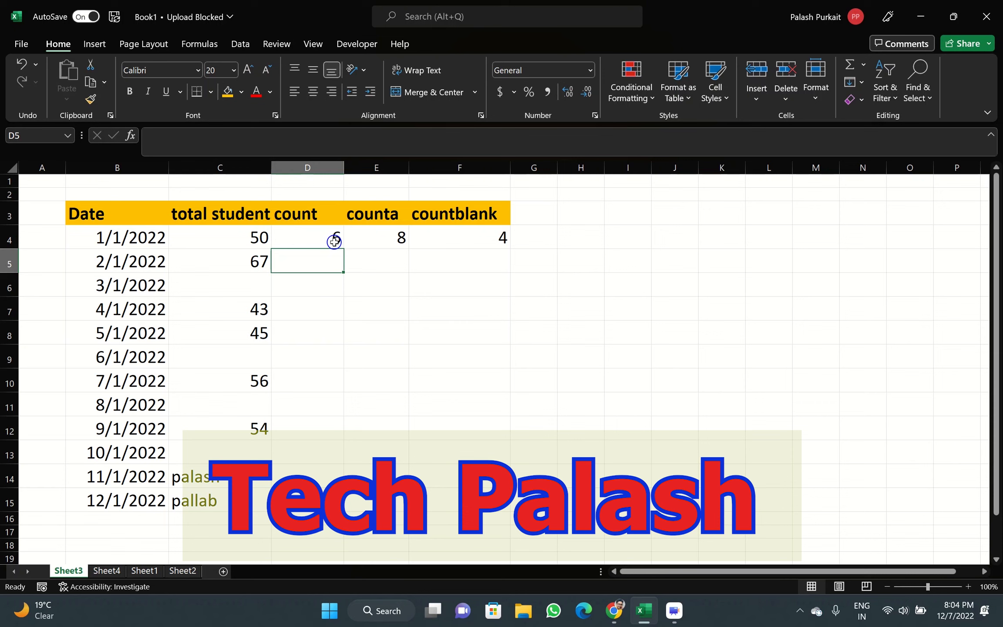
{"action": "left_click", "coordinate": [307, 241]}
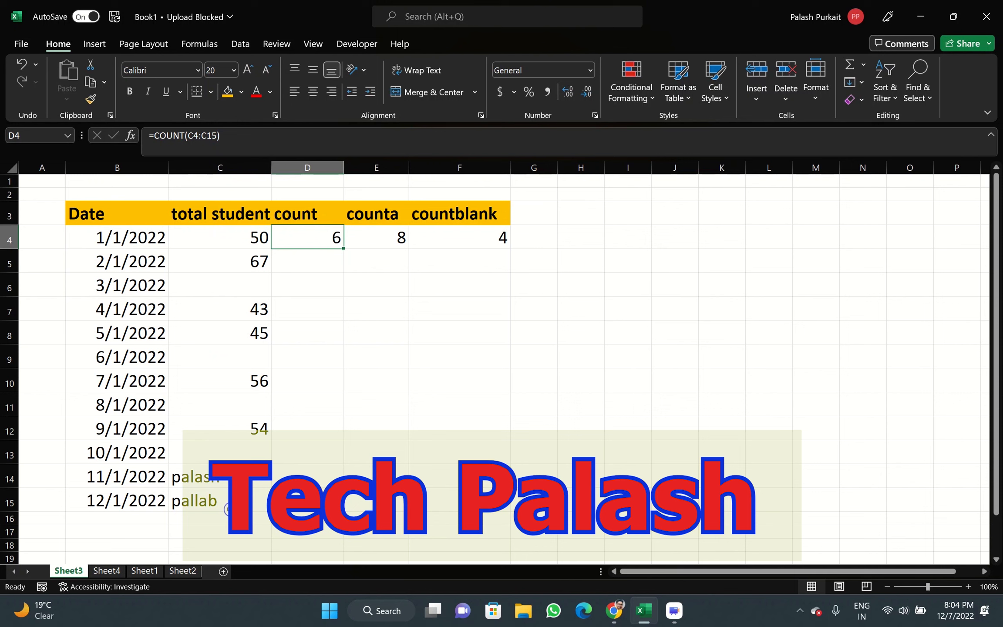
{"action": "left_click", "coordinate": [9, 503]}
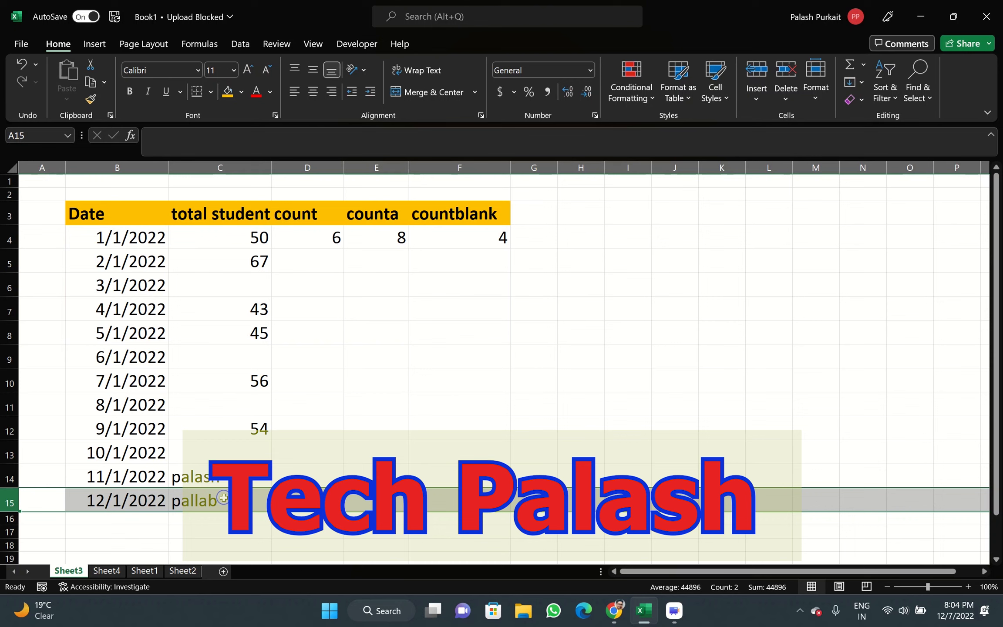
{"action": "left_click", "coordinate": [319, 235]}
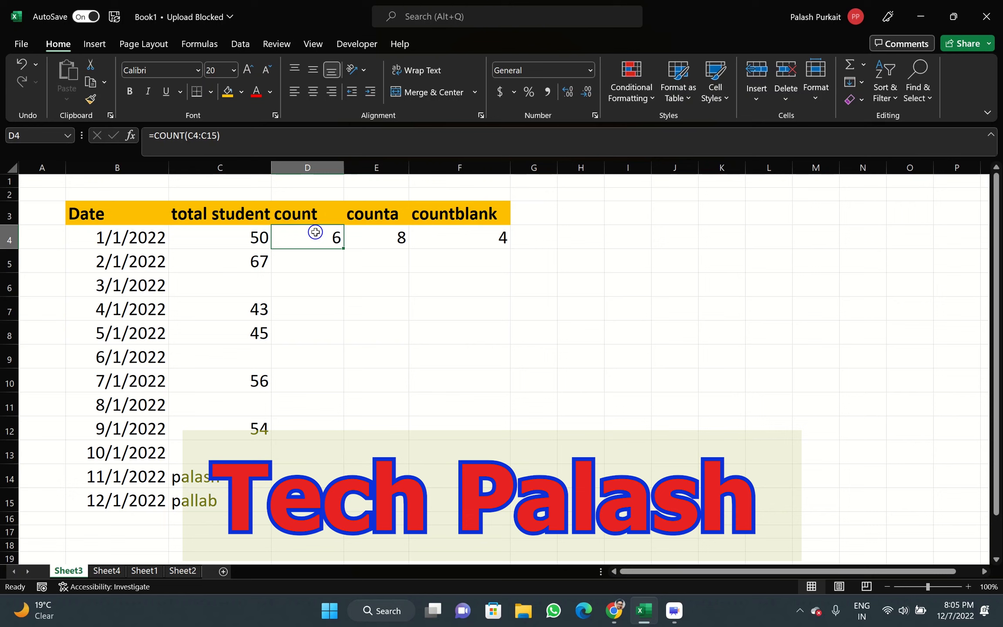
Step: Replace the contents of E4 with =COUNTA(C4:C15) to count the non-empty cells in the total student column
{"action": "left_click", "coordinate": [378, 239]}
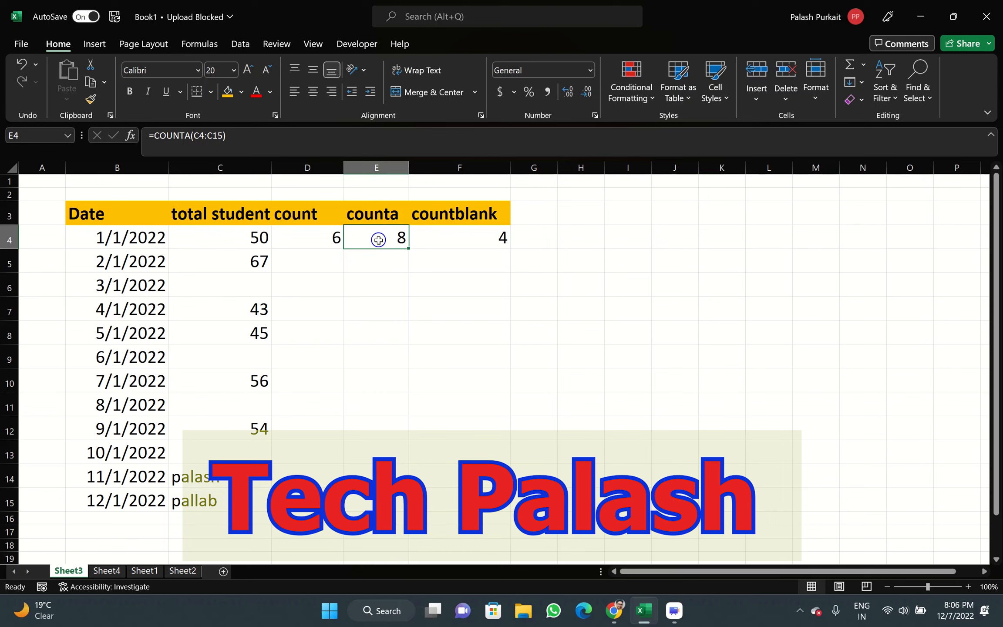
{"action": "key", "text": "Delete"}
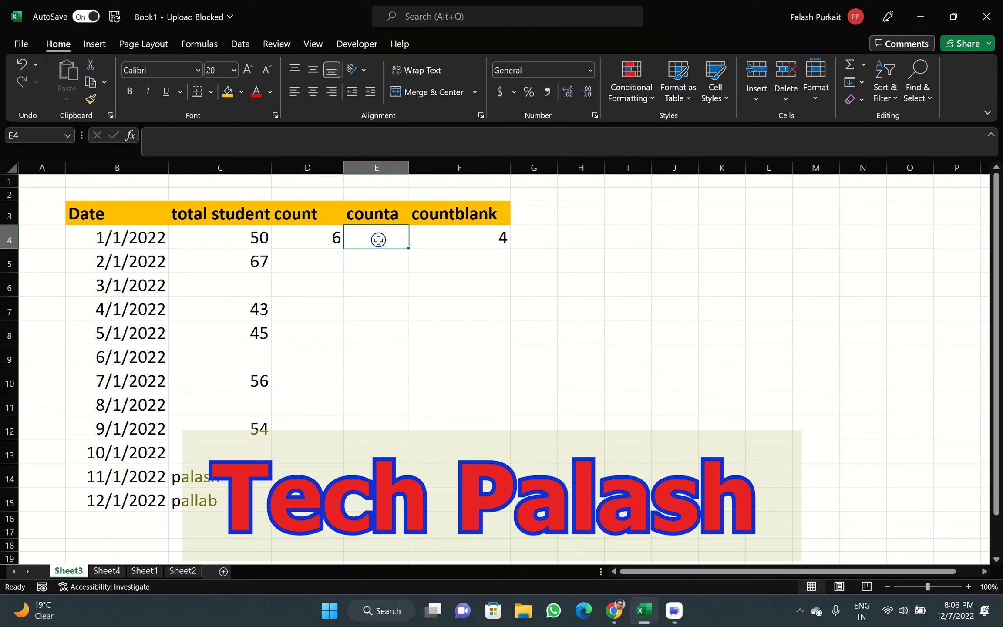
{"action": "type", "text": "=counta"}
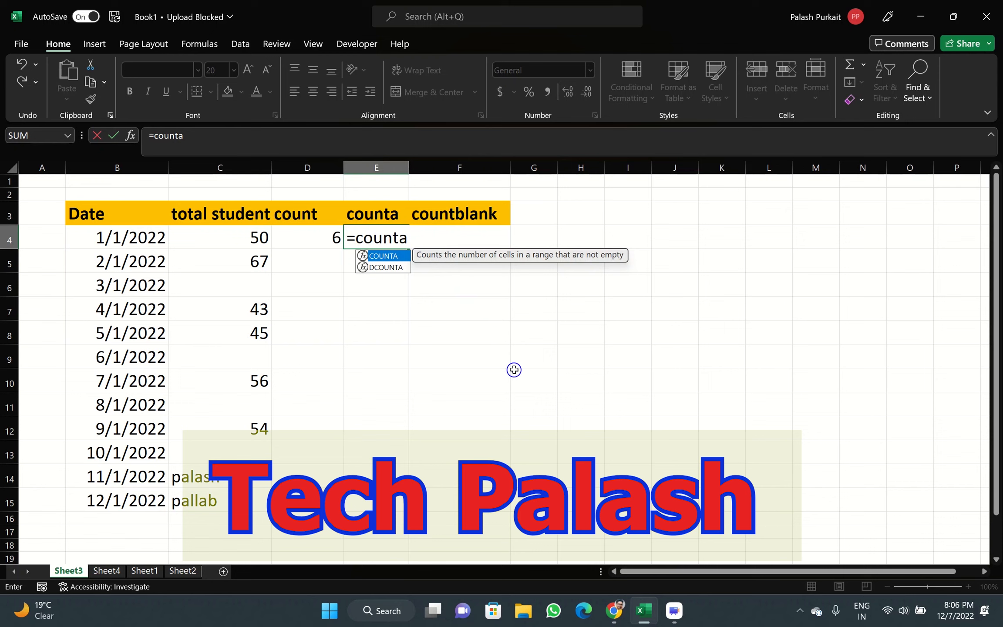
{"action": "type", "text": "("}
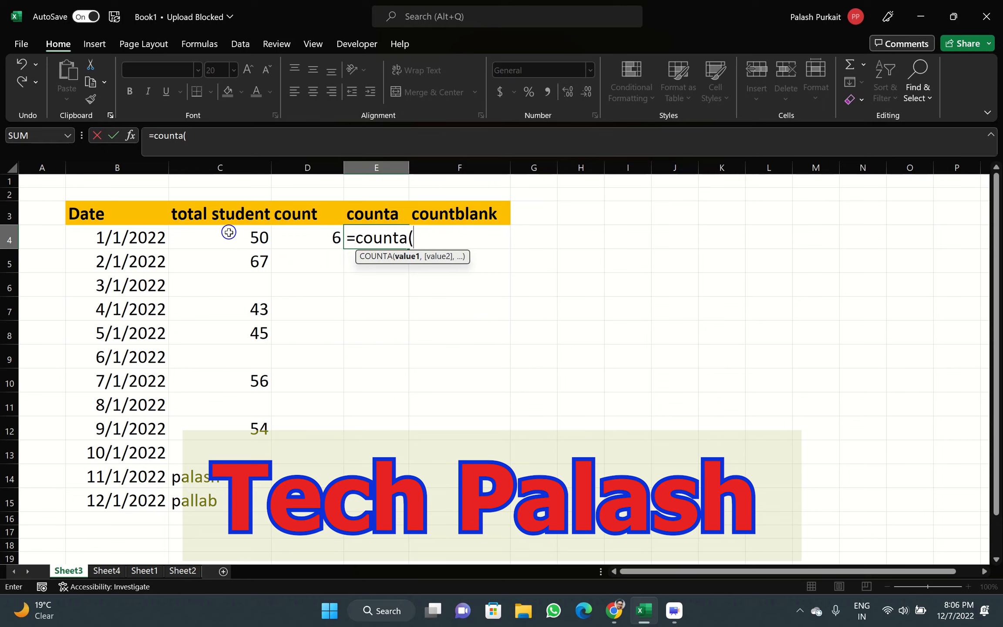
{"action": "left_click", "coordinate": [226, 242]}
{"action": "left_click_drag", "start_coordinate": [227, 241], "coordinate": [227, 501]}
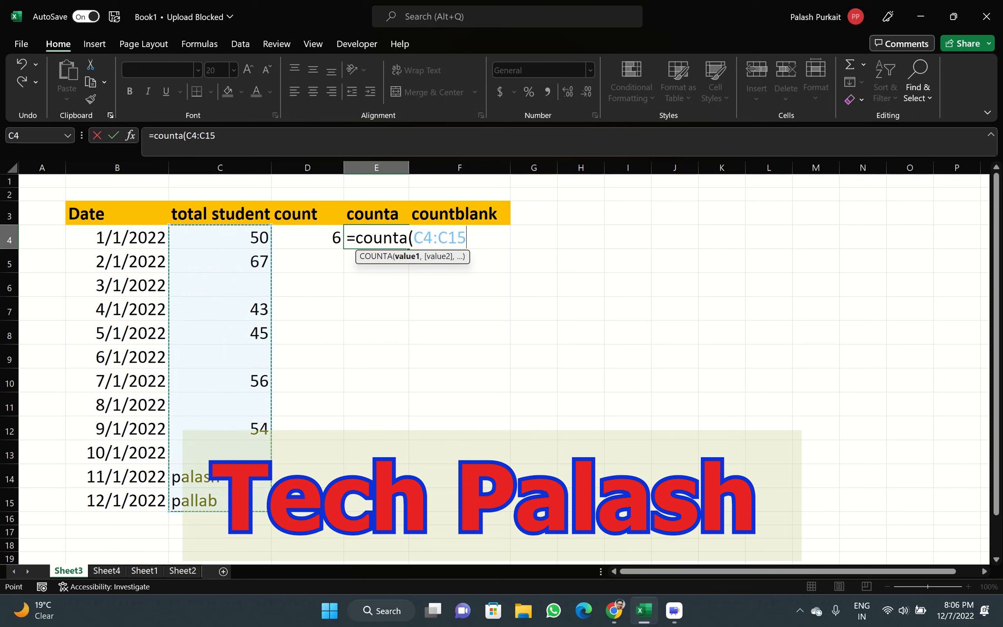
{"action": "type", "text": ")"}
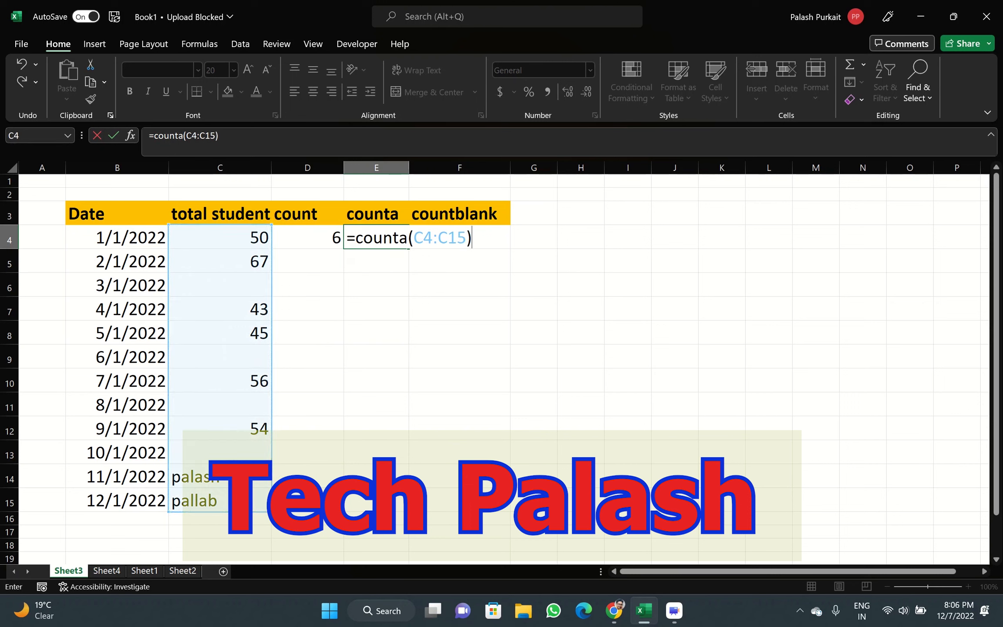
{"action": "key", "text": "Return"}
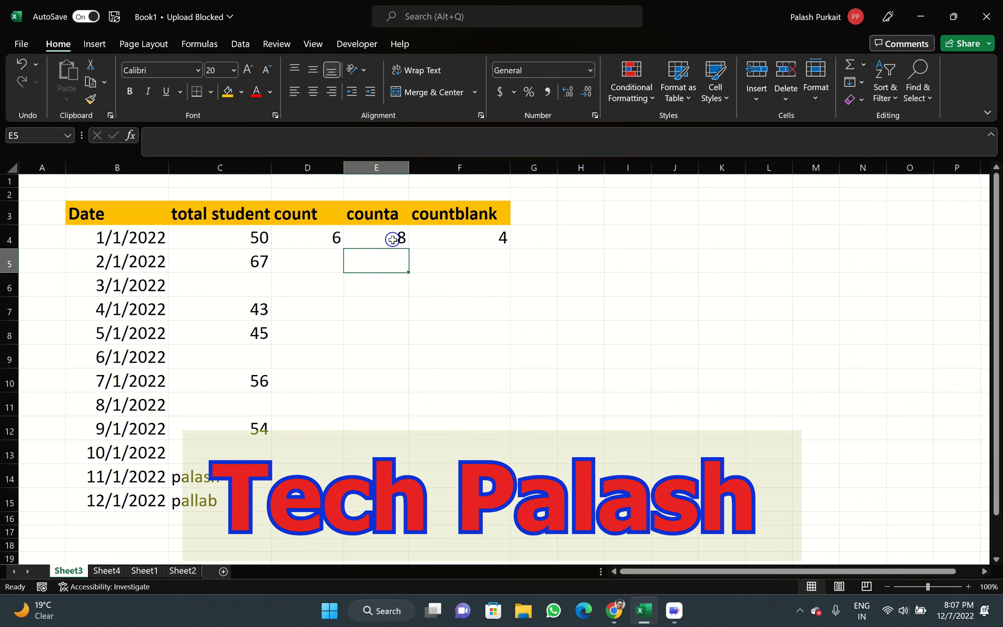
Step: Replace the contents of F4 with =COUNTBLANK(C4:C15) to count the empty cells in the total student column
{"action": "left_click", "coordinate": [476, 241]}
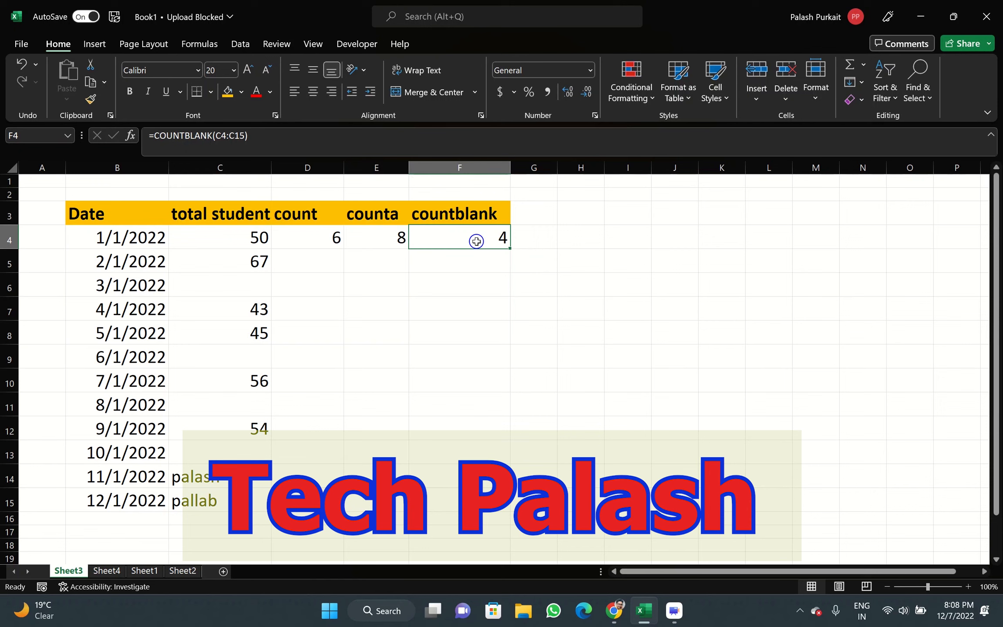
{"action": "key", "text": "Delete"}
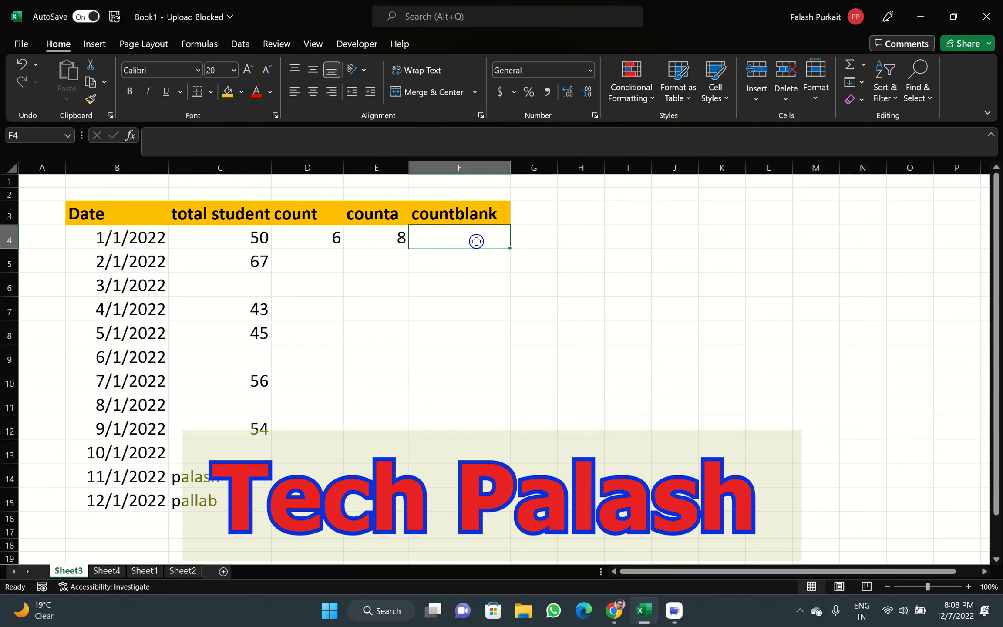
{"action": "type", "text": "=countblanf"}
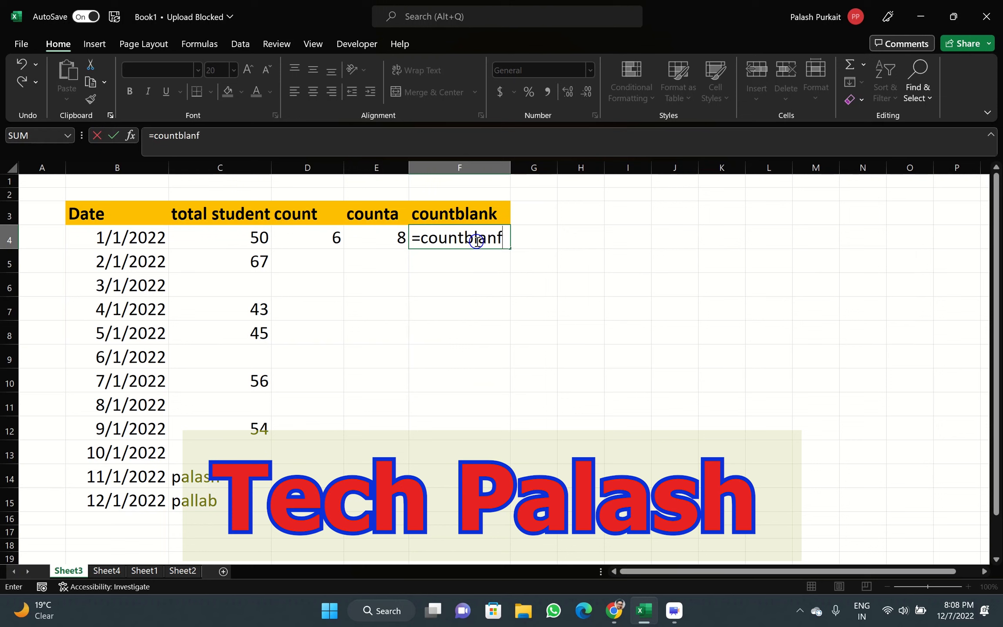
{"action": "key", "text": "BackSpace"}
{"action": "type", "text": "k"}
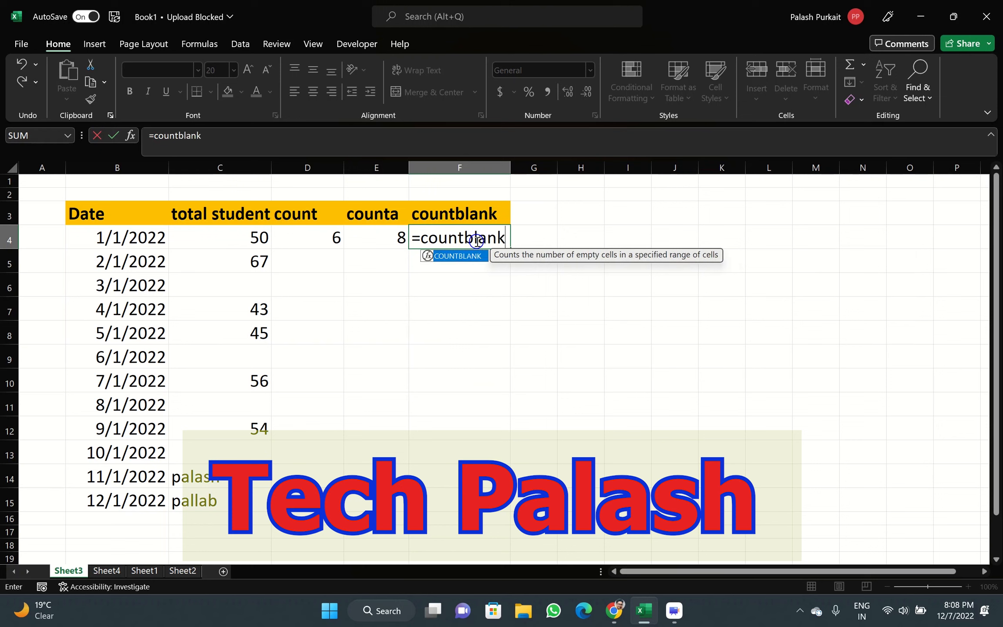
{"action": "type", "text": "("}
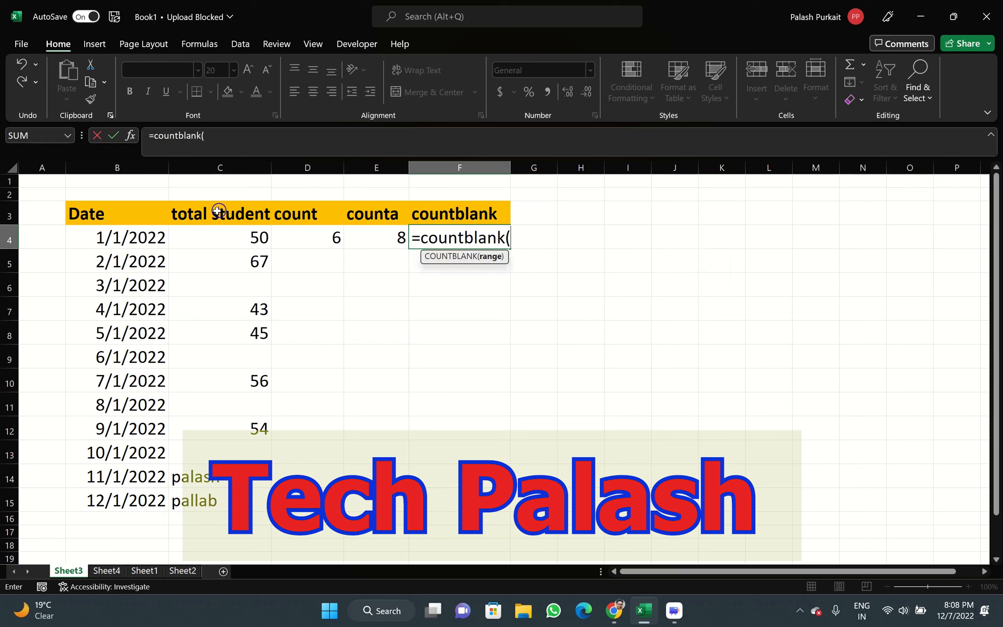
{"action": "left_click_drag", "start_coordinate": [214, 237], "coordinate": [227, 496]}
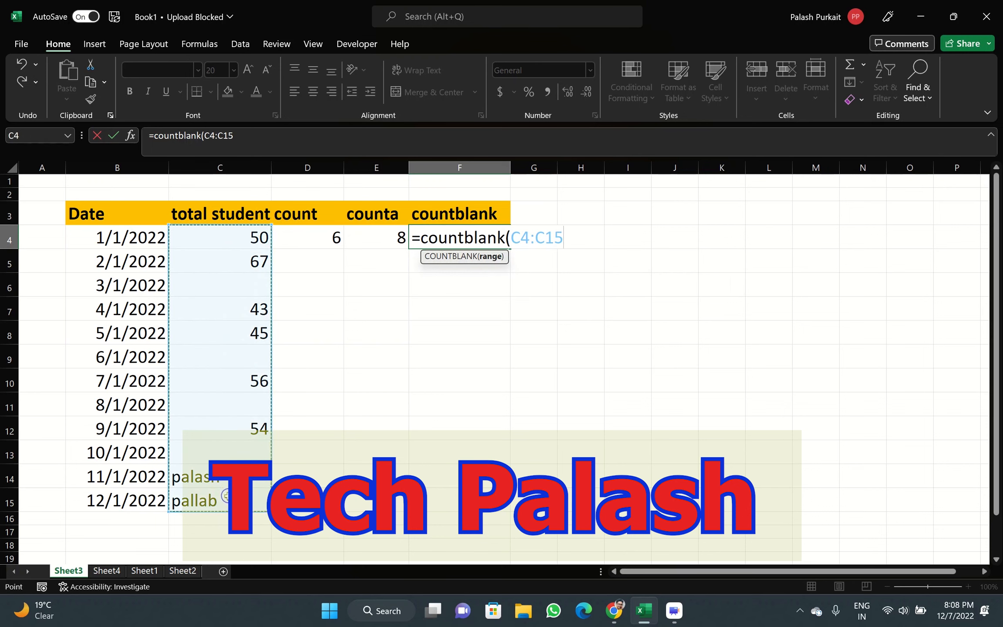
{"action": "type", "text": ")"}
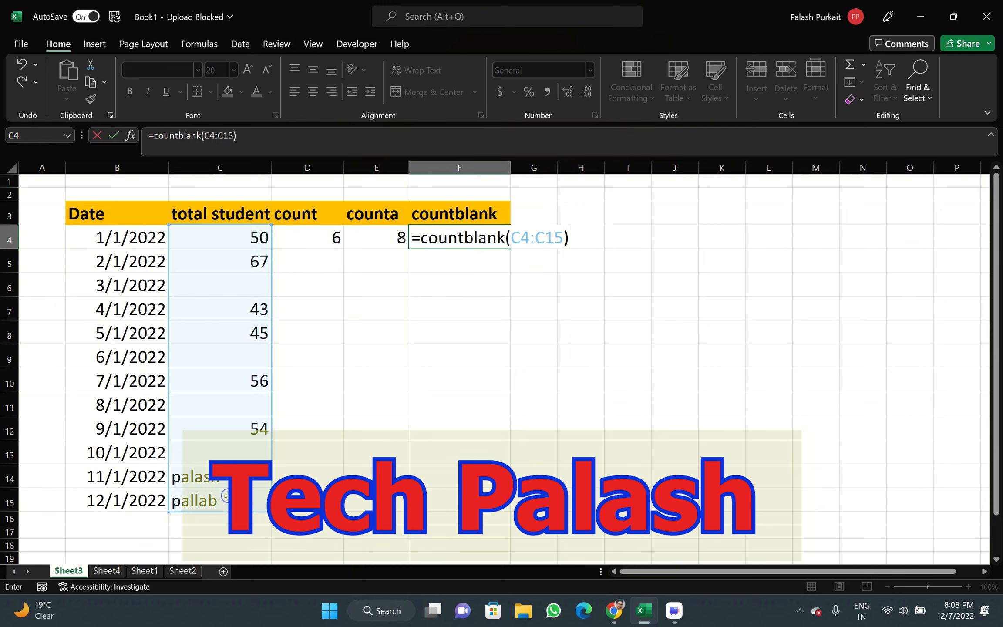
{"action": "key", "text": "Return"}
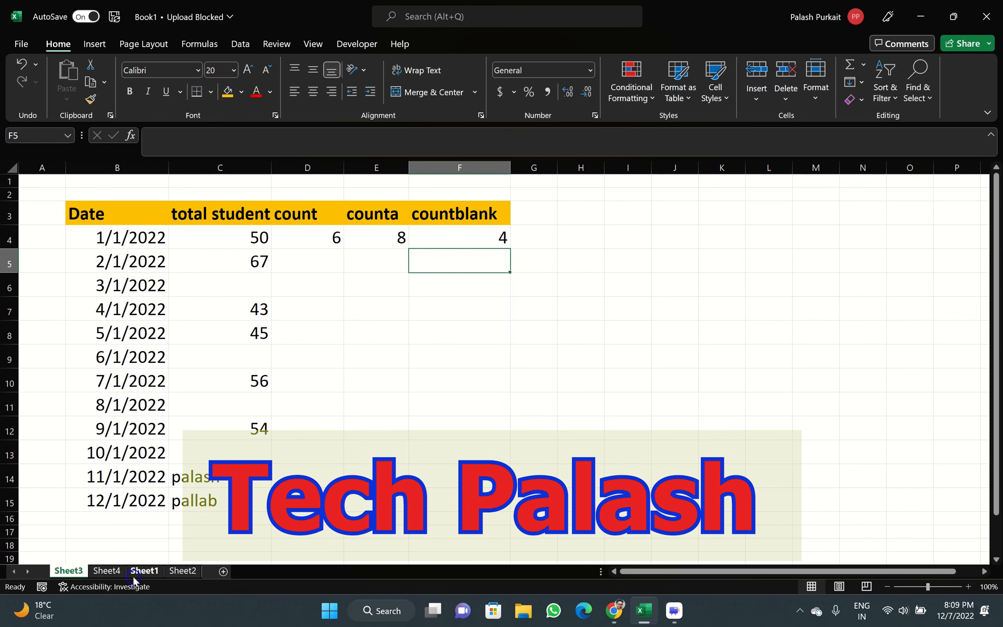
Step: Go to Sheet4, highlight the purchase data in B1:E13 for review, and select the Countif formula cell F2
{"action": "left_click", "coordinate": [117, 575]}
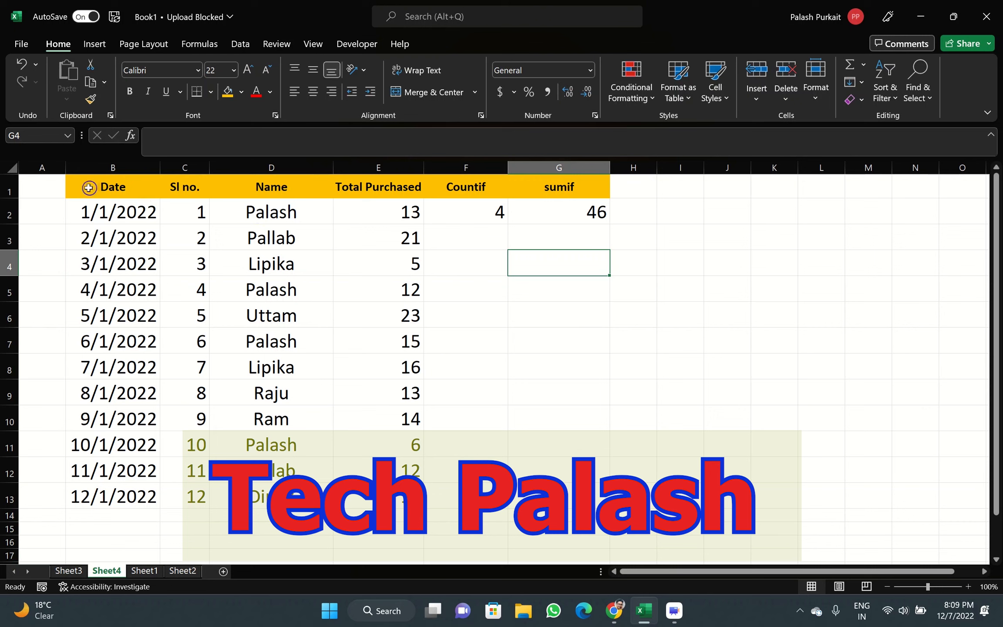
{"action": "left_click_drag", "start_coordinate": [89, 187], "coordinate": [566, 501]}
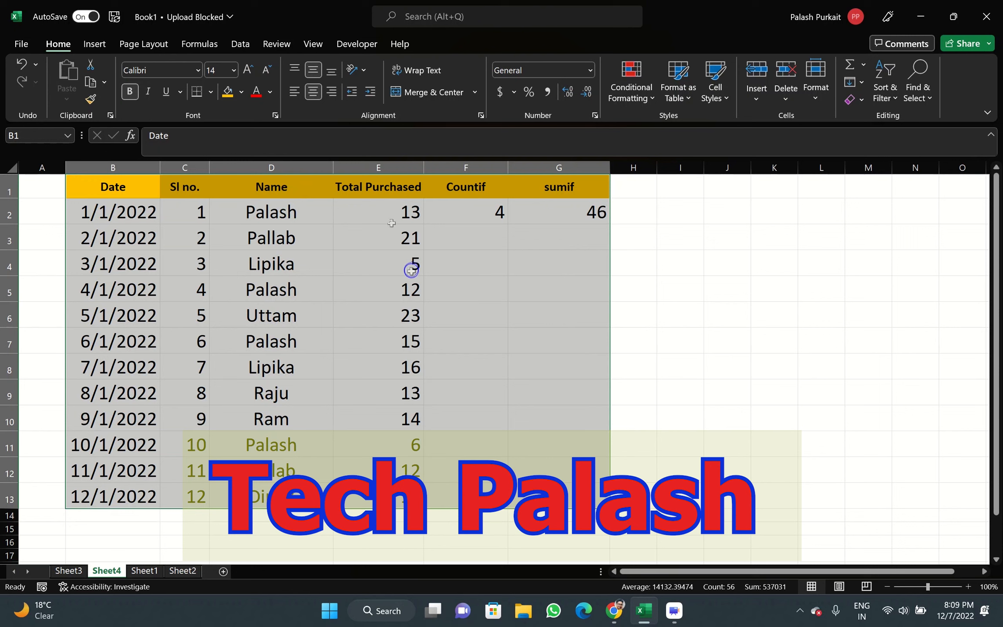
{"action": "left_click", "coordinate": [49, 190]}
{"action": "left_click_drag", "start_coordinate": [83, 187], "coordinate": [375, 496]}
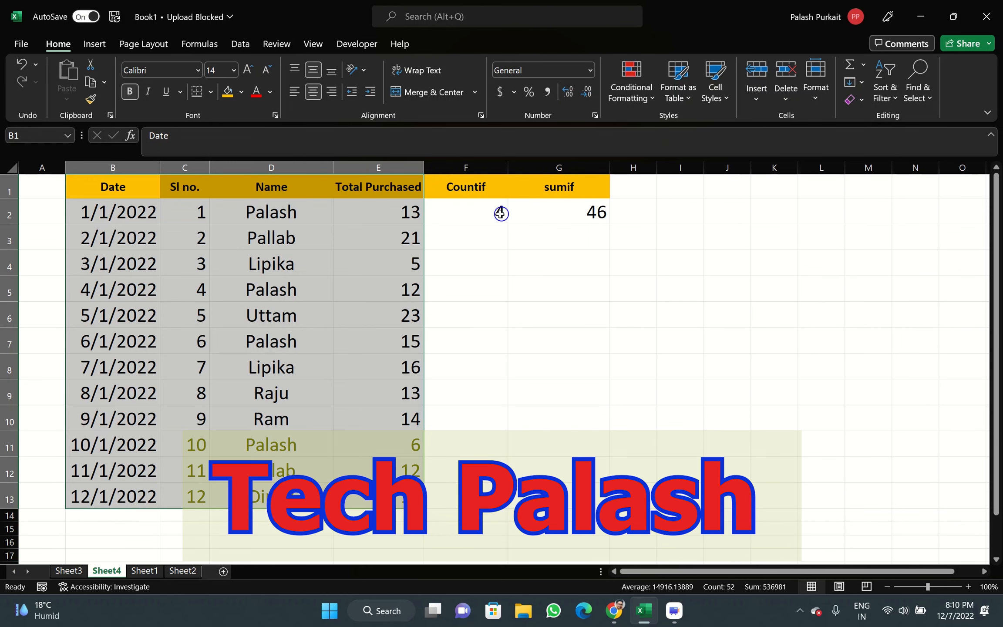
{"action": "left_click", "coordinate": [497, 215]}
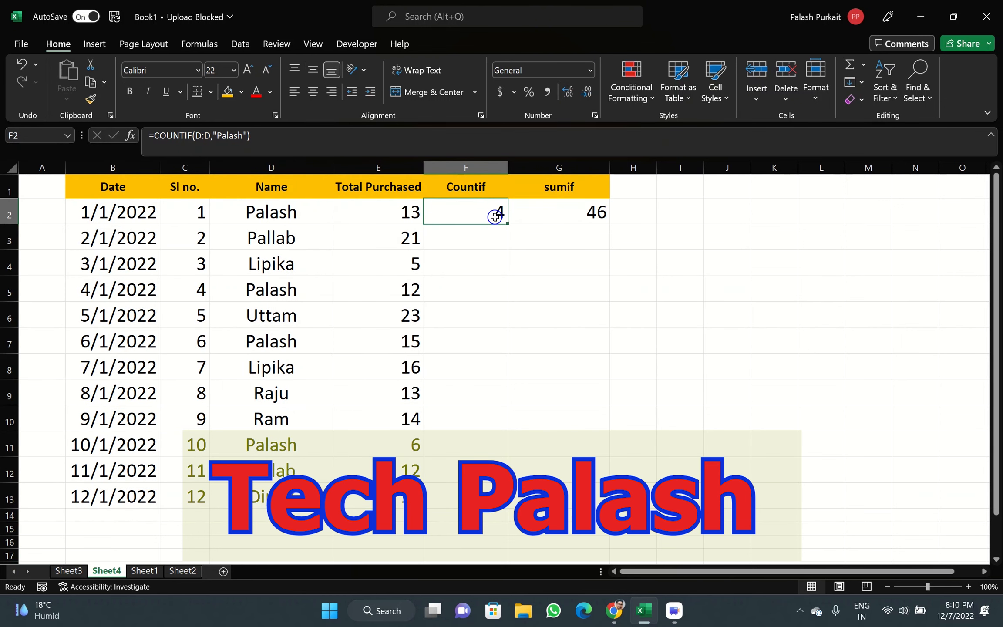
Step: Replace the formula in F2 with a COUNTIF over D2:D13, using the first customer's name from D2 as the quoted text criterion
{"action": "key", "text": "Delete"}
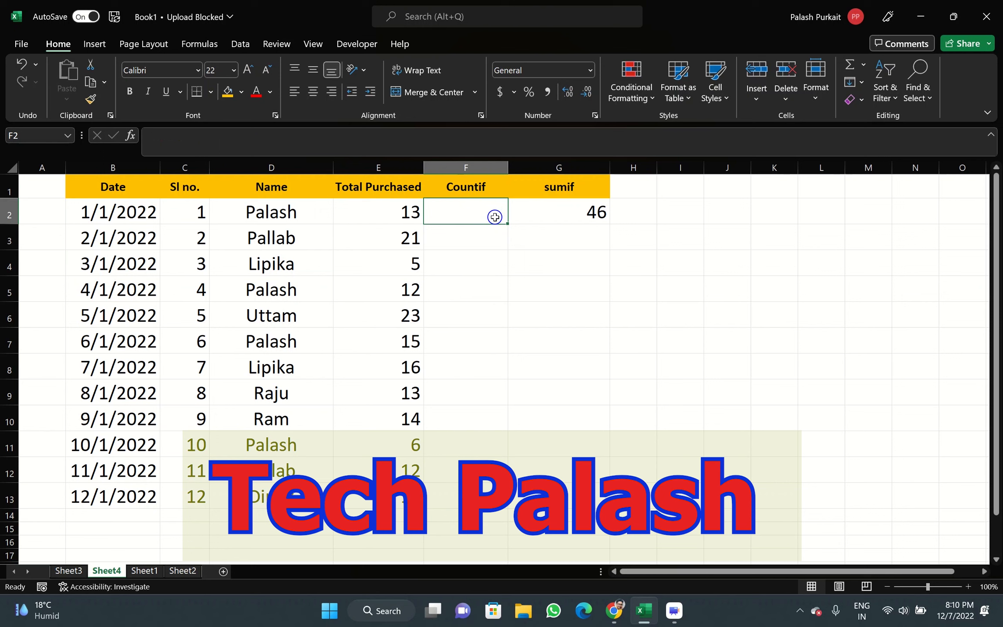
{"action": "type", "text": "=c"}
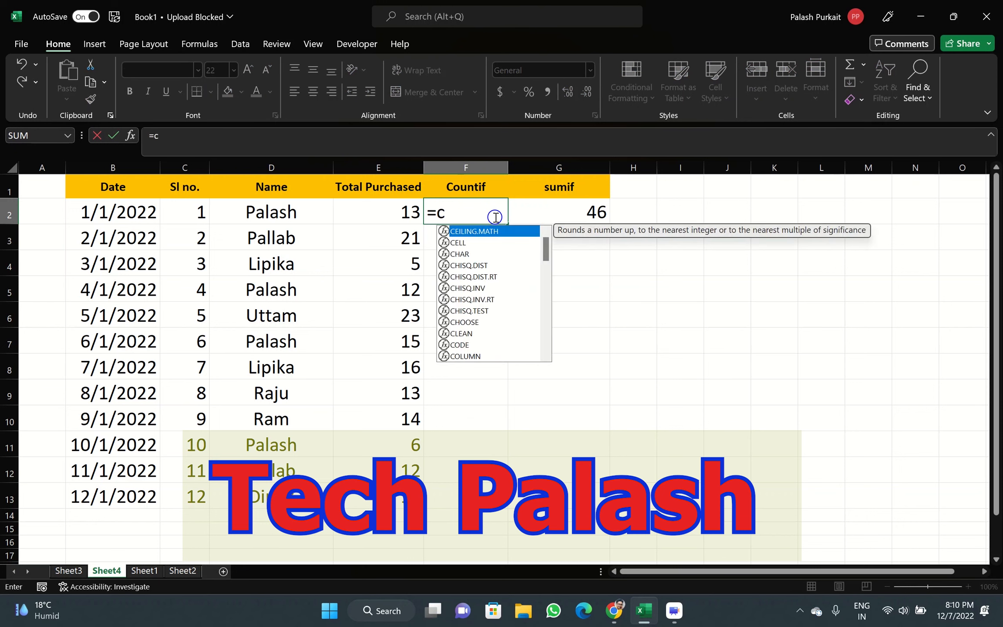
{"action": "type", "text": "ountif"}
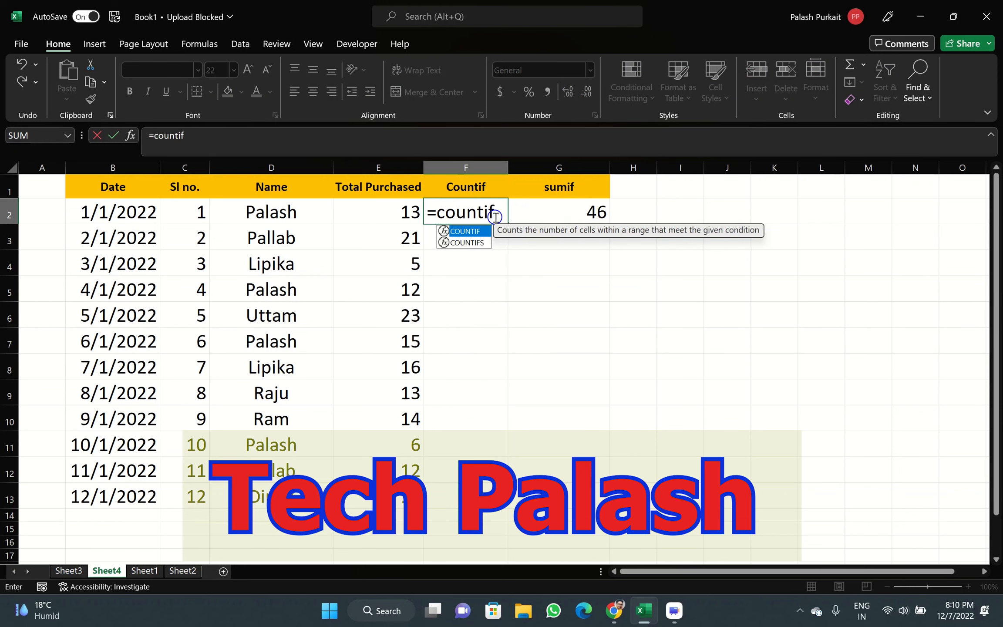
{"action": "type", "text": "("}
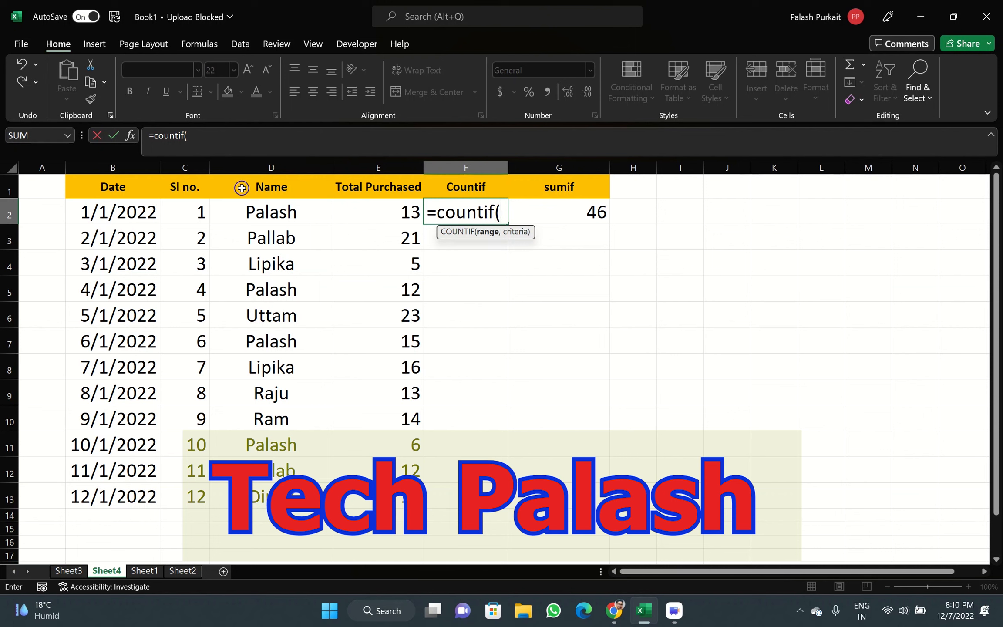
{"action": "left_click", "coordinate": [267, 167]}
{"action": "left_click_drag", "start_coordinate": [263, 214], "coordinate": [298, 495]}
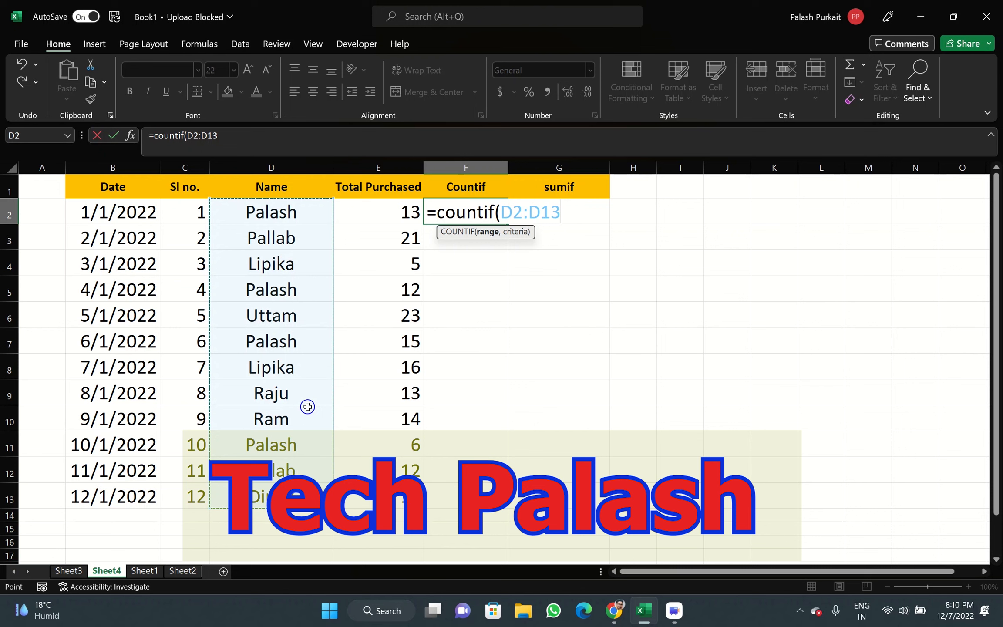
{"action": "type", "text": ","}
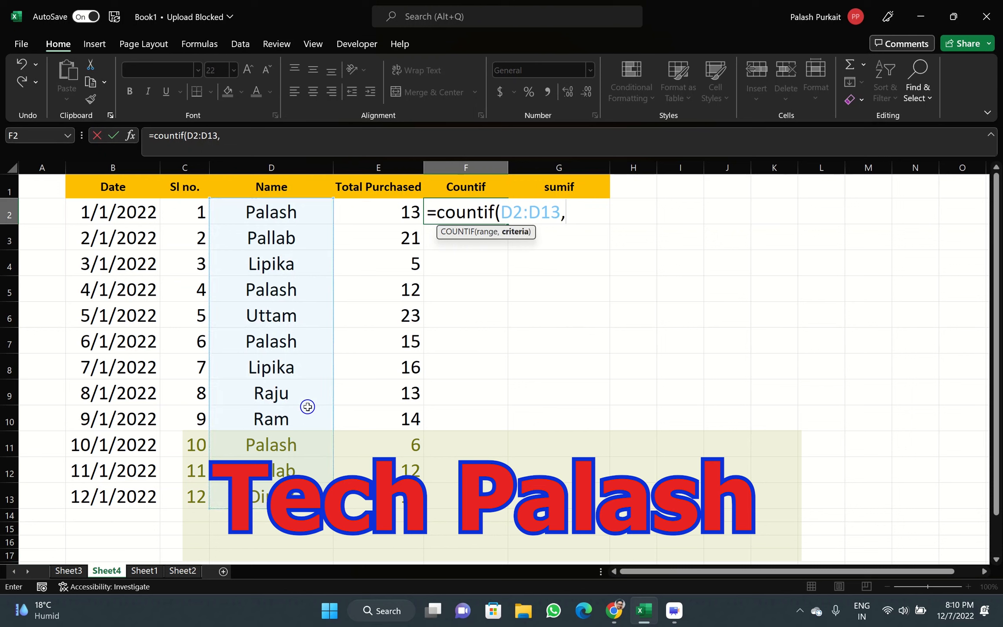
{"action": "type", "text": "\""}
{"action": "key", "text": "Caps_Lock"}
{"action": "type", "text": "P"}
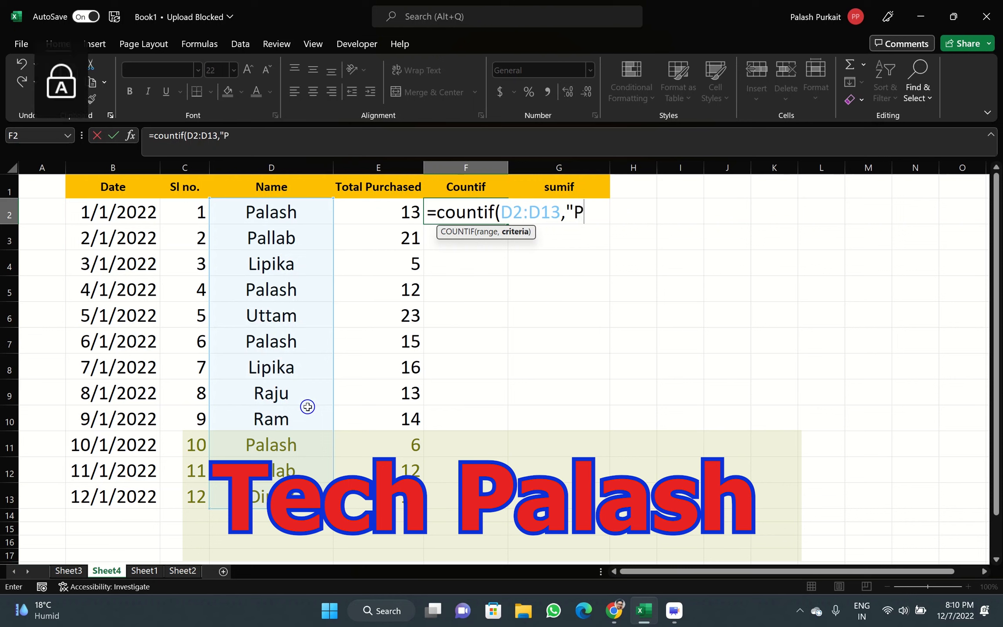
{"action": "key", "text": "Caps_Lock"}
{"action": "type", "text": "alash"}
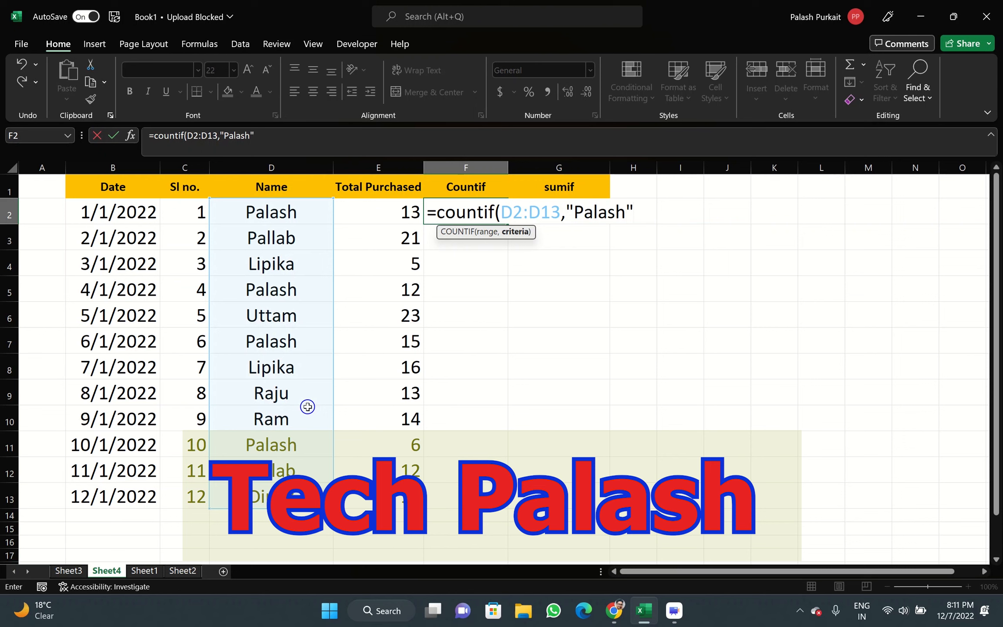
{"action": "type", "text": ")"}
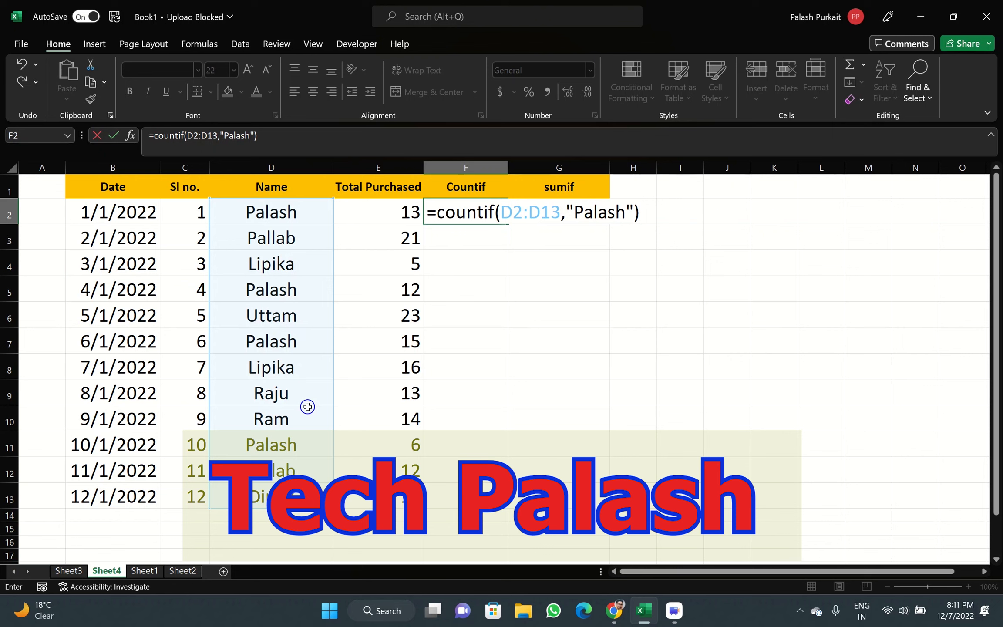
{"action": "key", "text": "Return"}
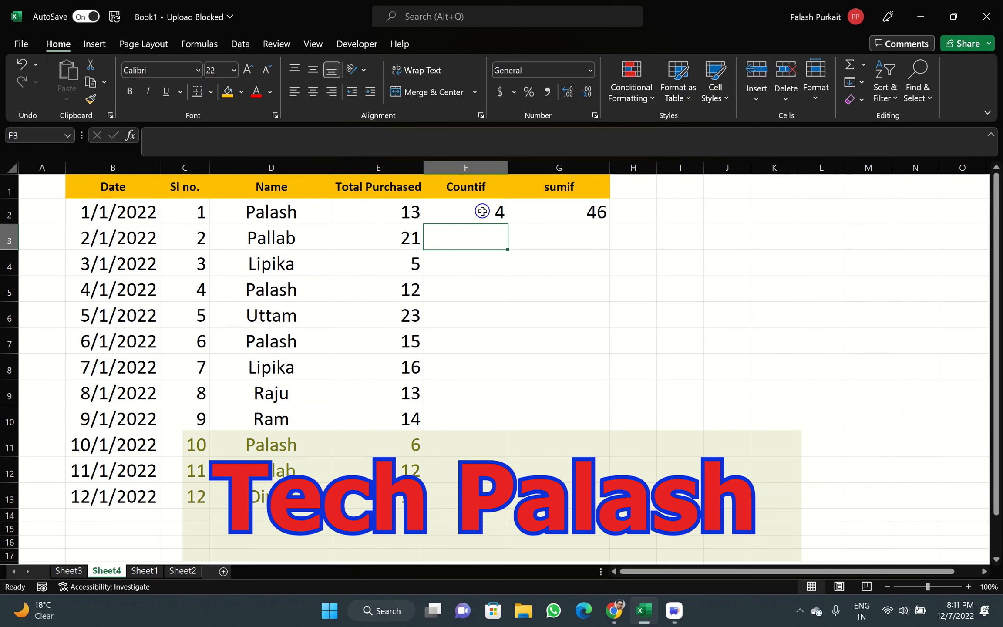
Step: Review the Name column D2:D13 and check each cell that matches the COUNTIF criterion, including D2, D5, D7 and D11
{"action": "left_click_drag", "start_coordinate": [284, 213], "coordinate": [279, 496]}
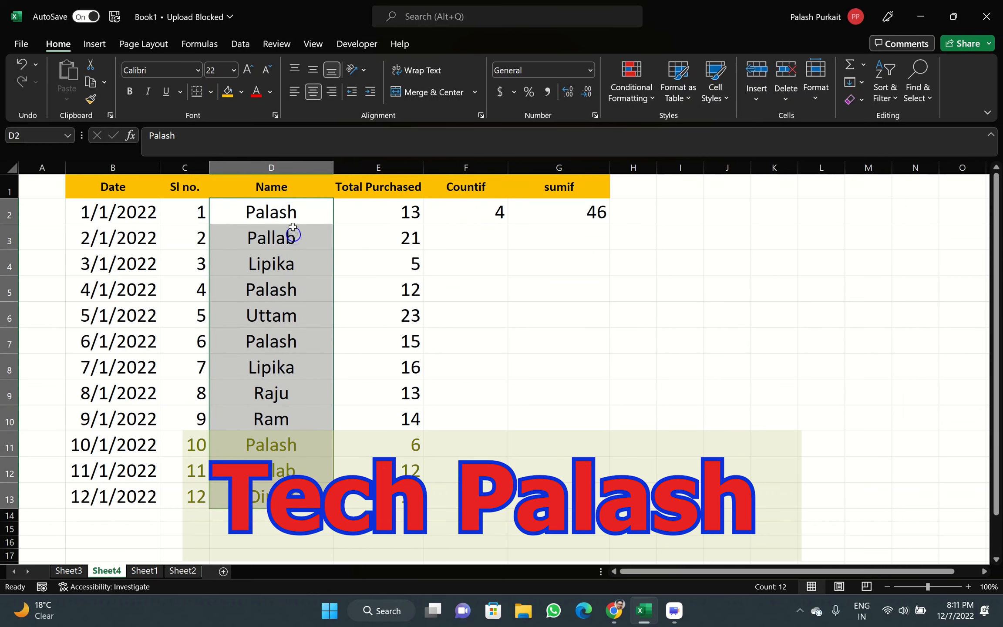
{"action": "left_click", "coordinate": [269, 215]}
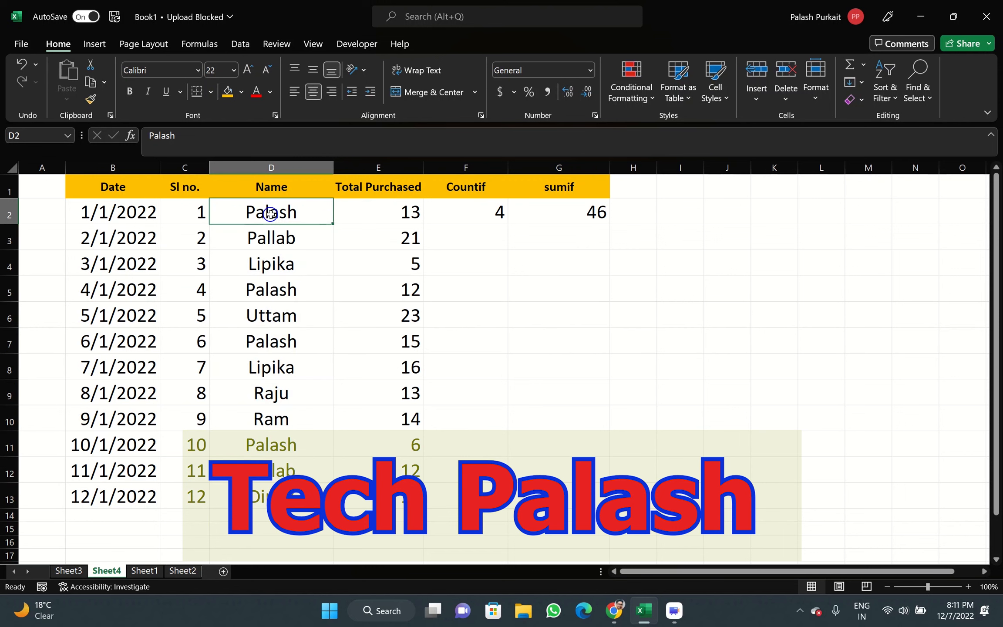
{"action": "left_click", "coordinate": [282, 292]}
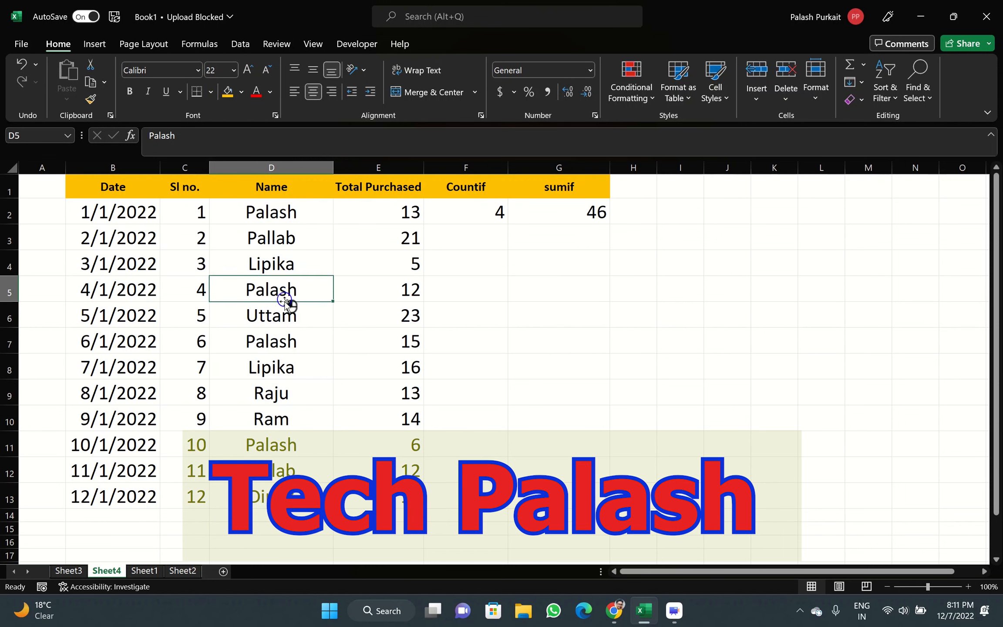
{"action": "left_click", "coordinate": [277, 346]}
{"action": "left_click", "coordinate": [277, 419]}
{"action": "left_click", "coordinate": [274, 445]}
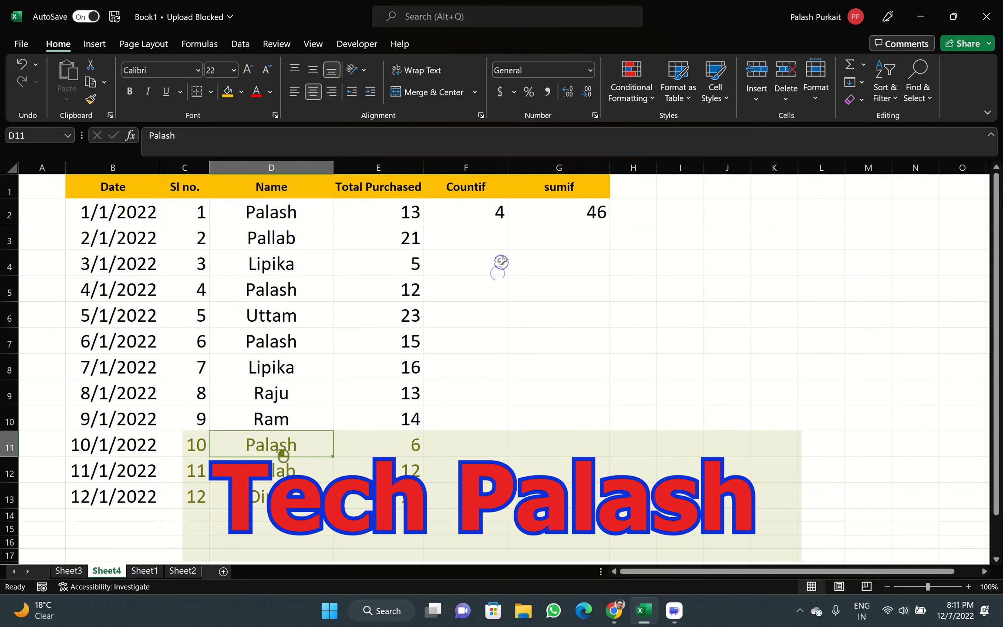
Step: Clear F2 and enter a COUNTIF over D2:D13 with the customer's name from D3 as the quoted text criterion
{"action": "left_click", "coordinate": [496, 214]}
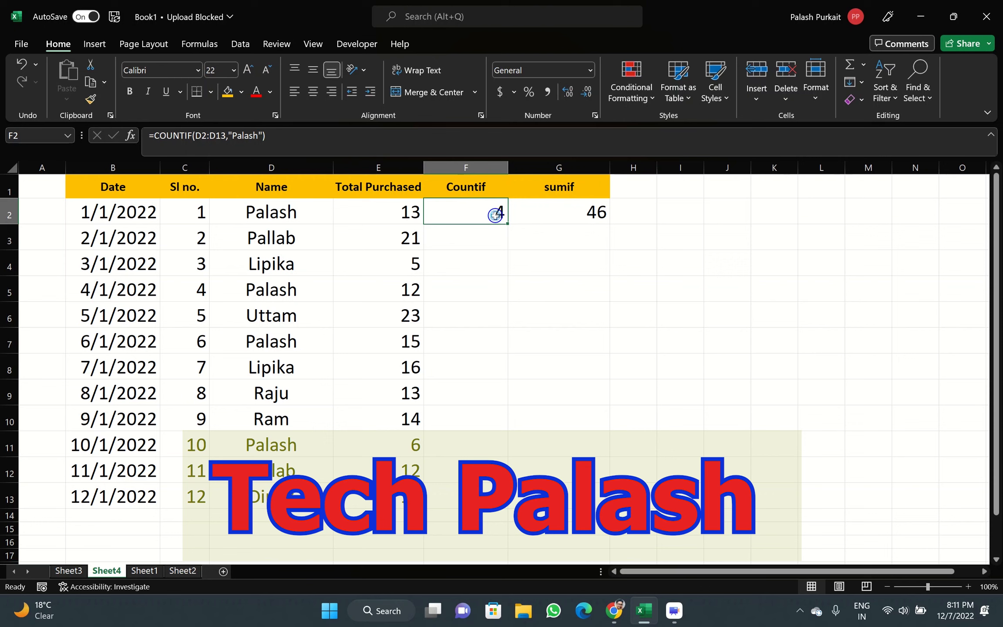
{"action": "key", "text": "Delete"}
{"action": "left_click", "coordinate": [476, 236]}
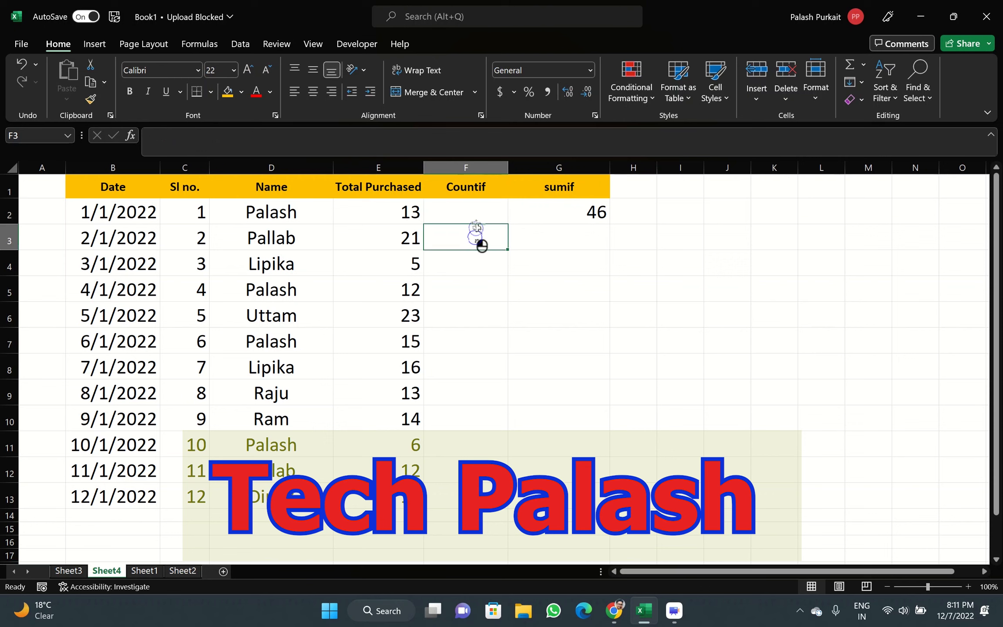
{"action": "left_click", "coordinate": [476, 213]}
{"action": "type", "text": "="}
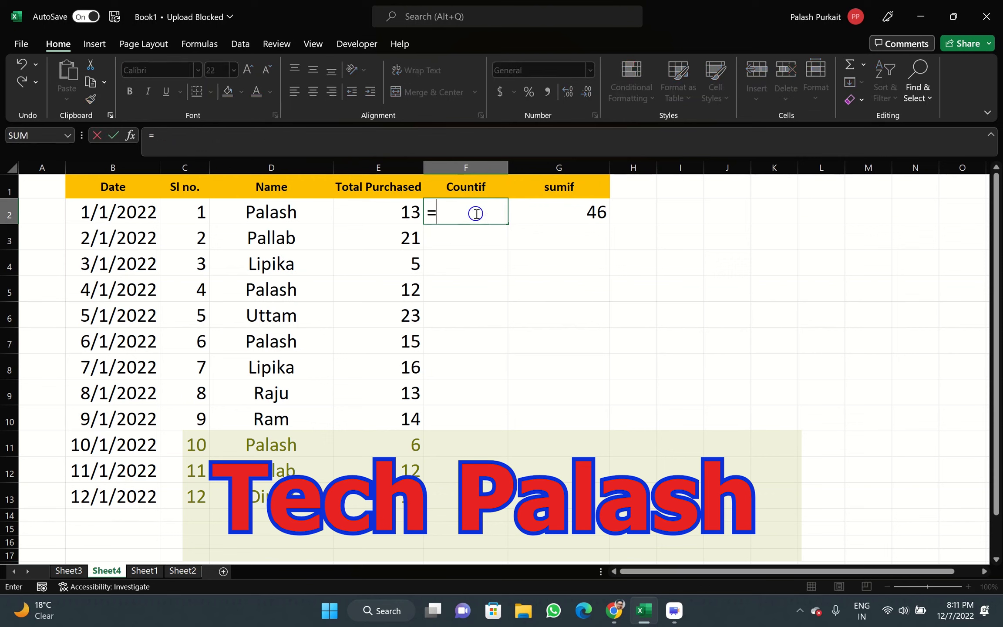
{"action": "type", "text": "count"}
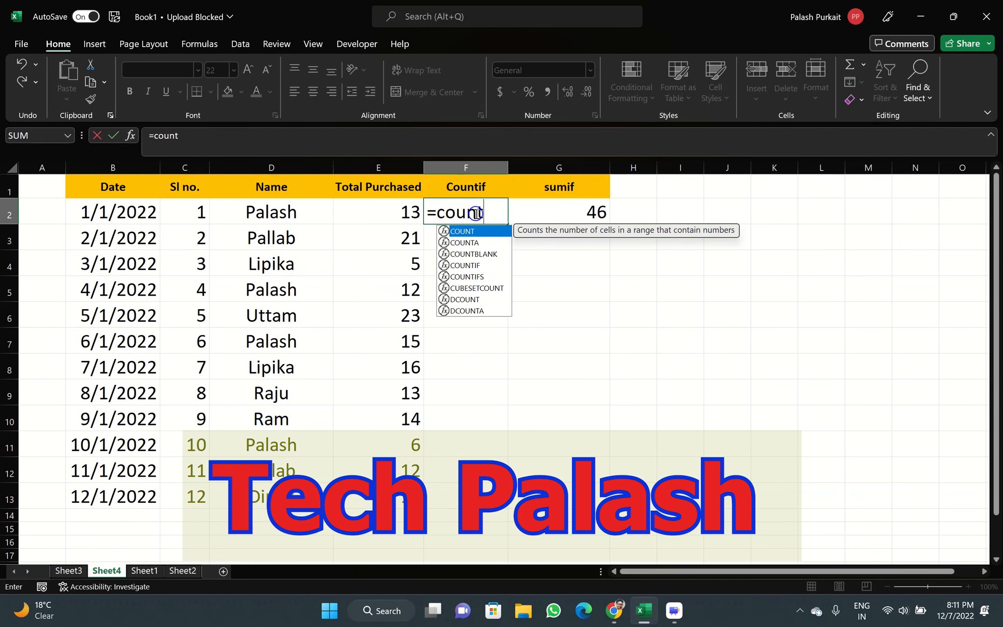
{"action": "type", "text": "if"}
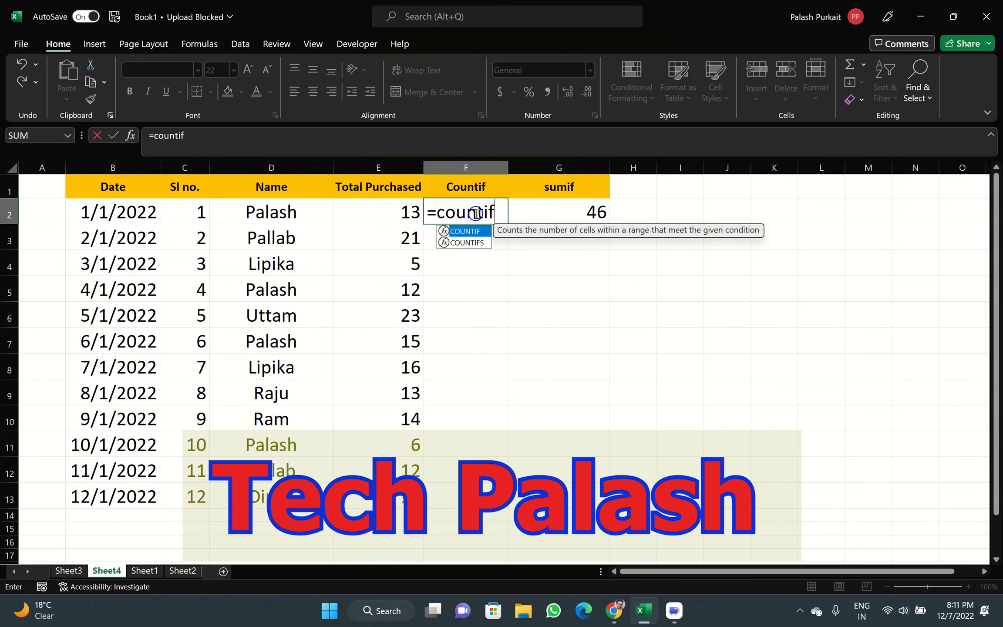
{"action": "type", "text": "("}
{"action": "left_click_drag", "start_coordinate": [273, 201], "coordinate": [270, 497]}
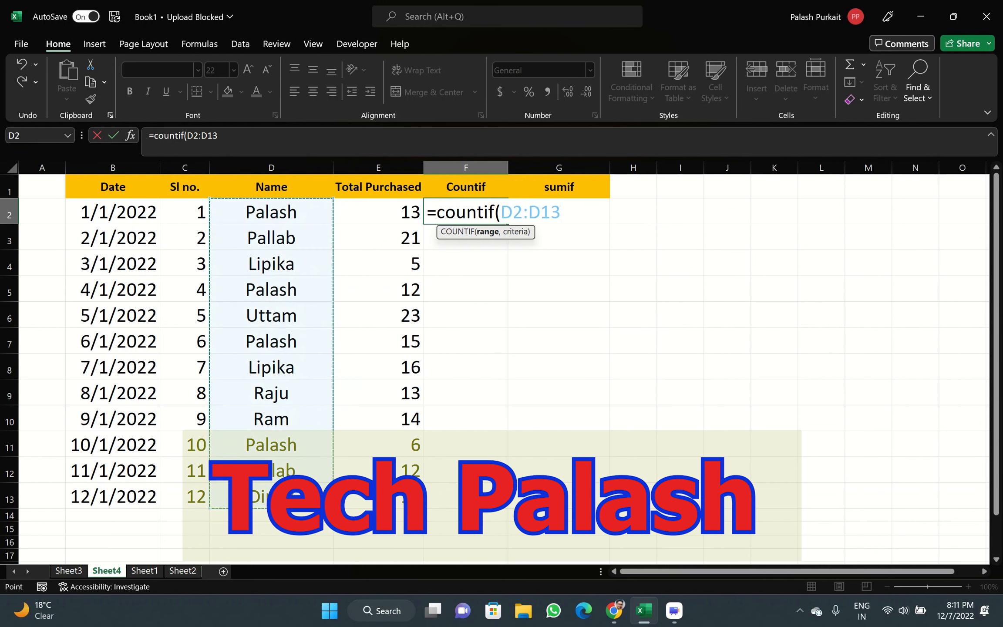
{"action": "type", "text": ",\""}
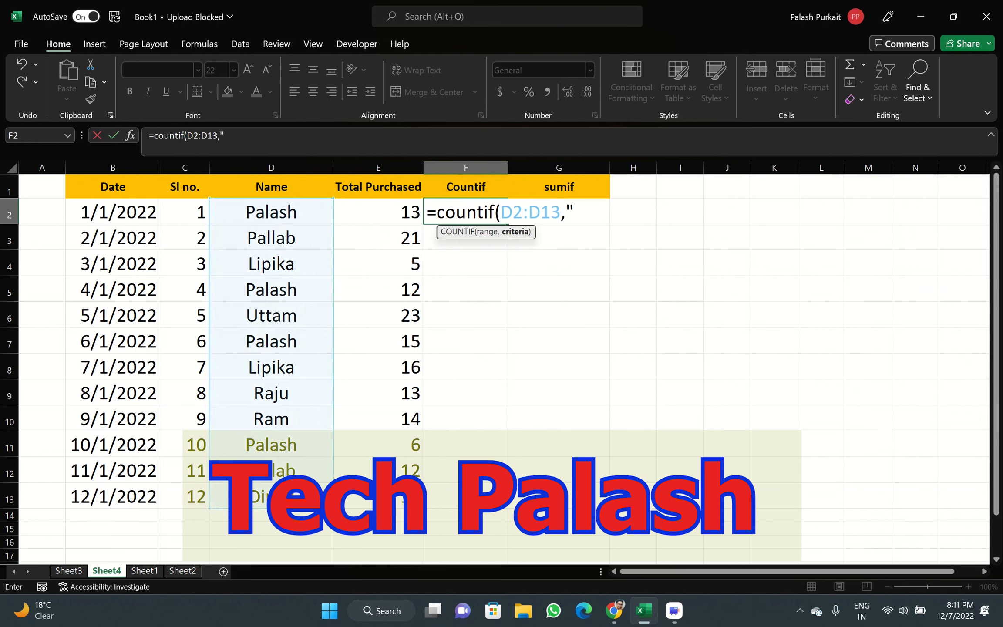
{"action": "key", "text": "Caps_Lock"}
{"action": "type", "text": "P"}
{"action": "key", "text": "Caps_Lock"}
{"action": "type", "text": "allab\""}
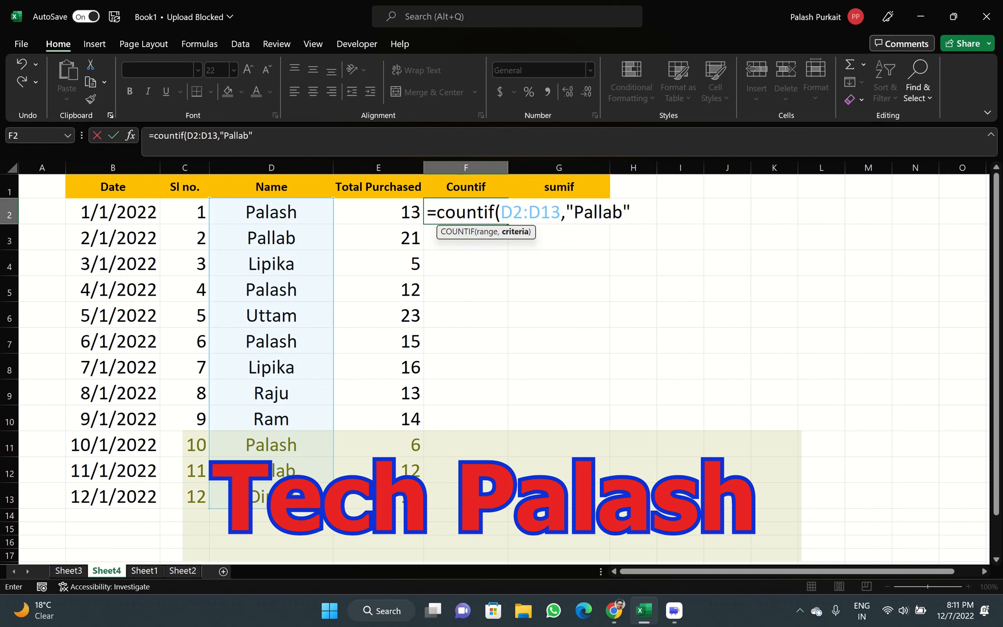
{"action": "type", "text": ")"}
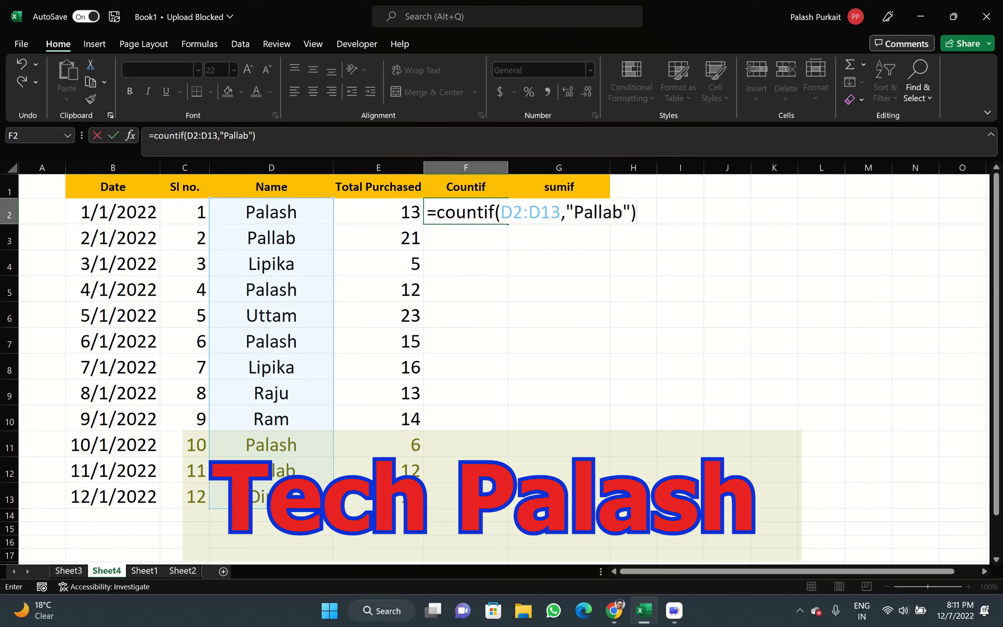
{"action": "key", "text": "Return"}
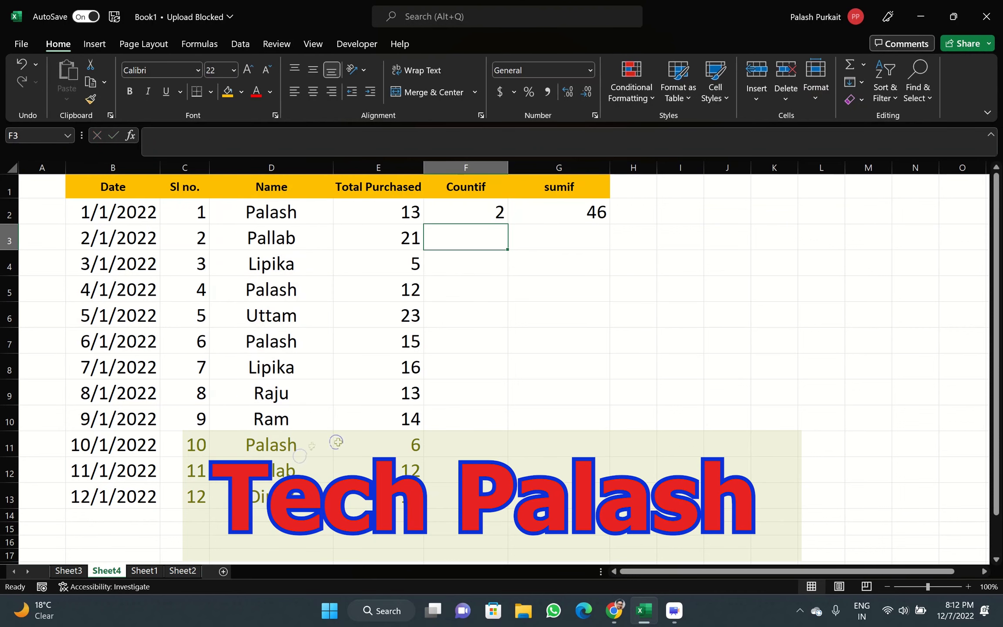
Step: Check the matching name cells D3 and D12, and inspect the COUNTIF formula in F2
{"action": "left_click", "coordinate": [281, 238]}
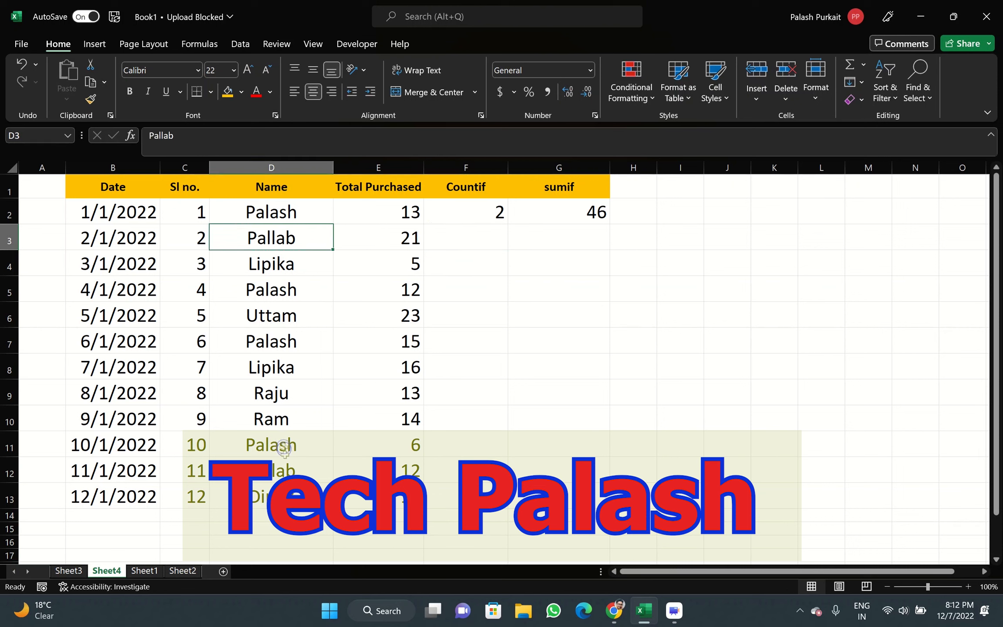
{"action": "left_click", "coordinate": [283, 471]}
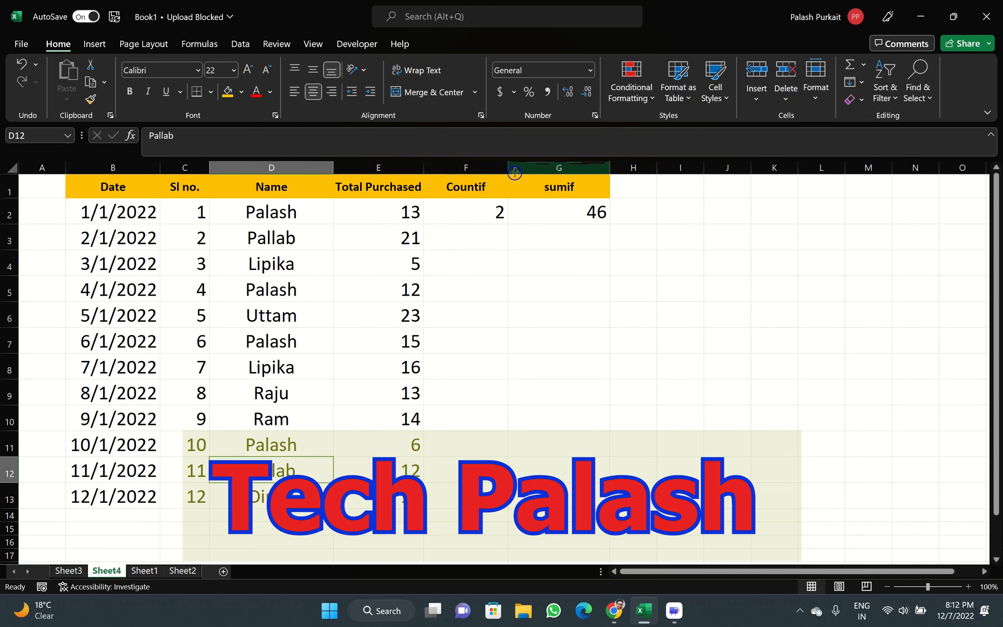
{"action": "left_click", "coordinate": [479, 218]}
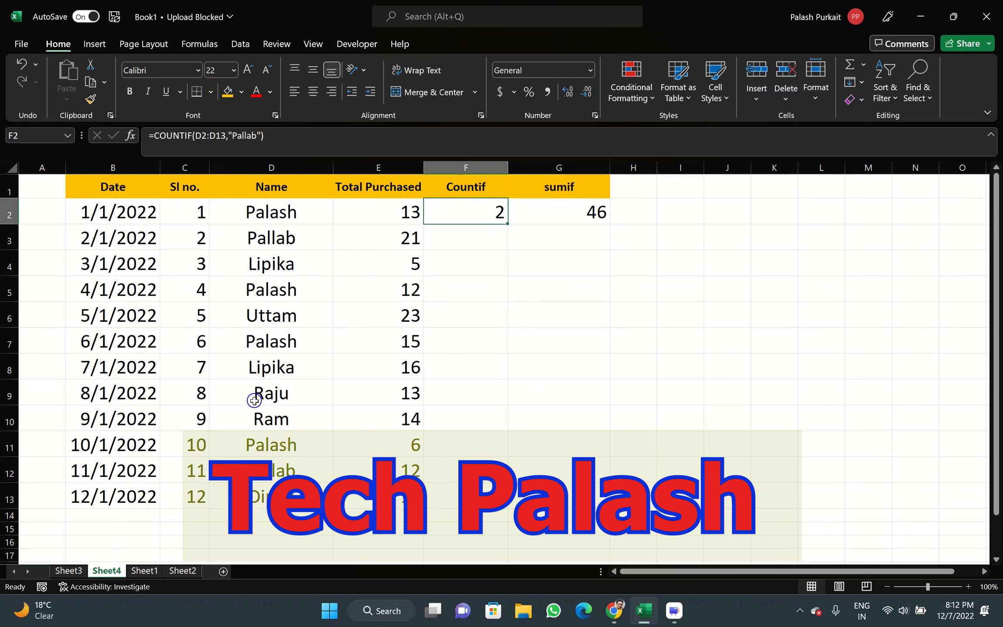
Step: Clear G2 and enter a SUMIF over D2:D13 with the customer's name from D2 as quoted criterion and E2:E13 as sum range
{"action": "left_click", "coordinate": [544, 217]}
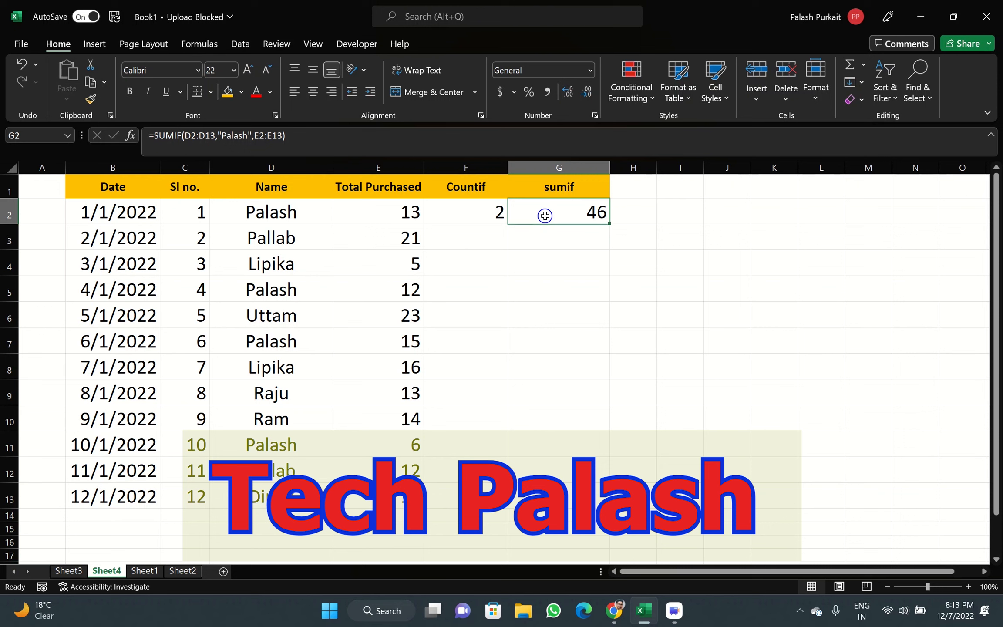
{"action": "key", "text": "Delete"}
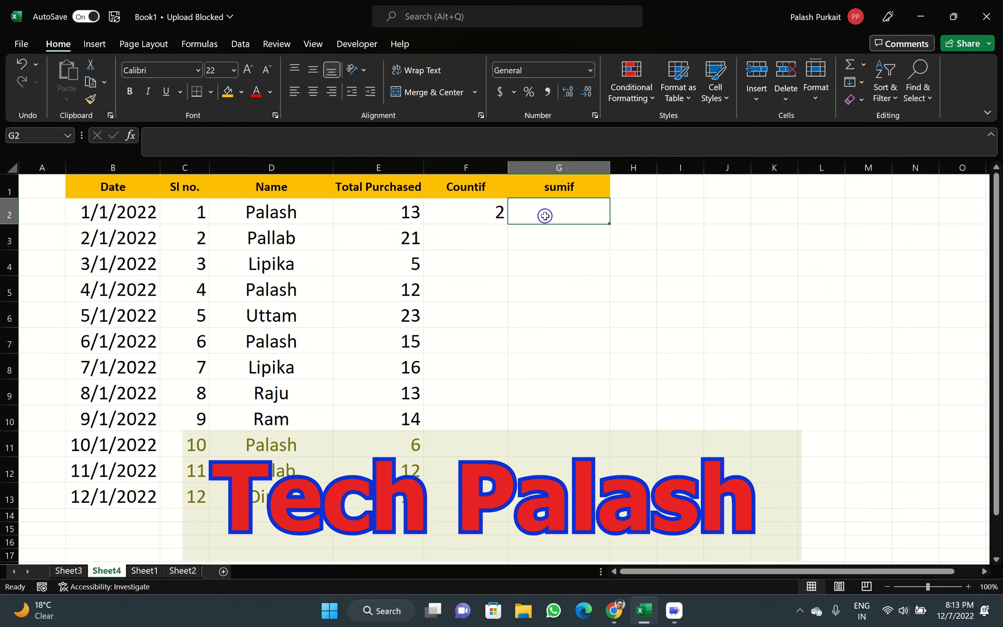
{"action": "type", "text": "=sumif"}
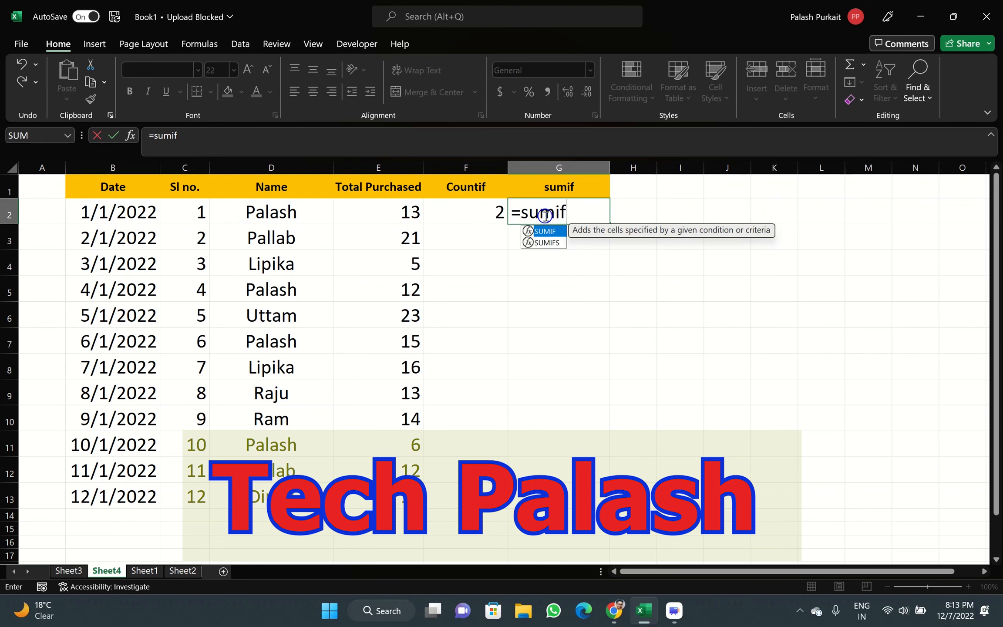
{"action": "type", "text": "("}
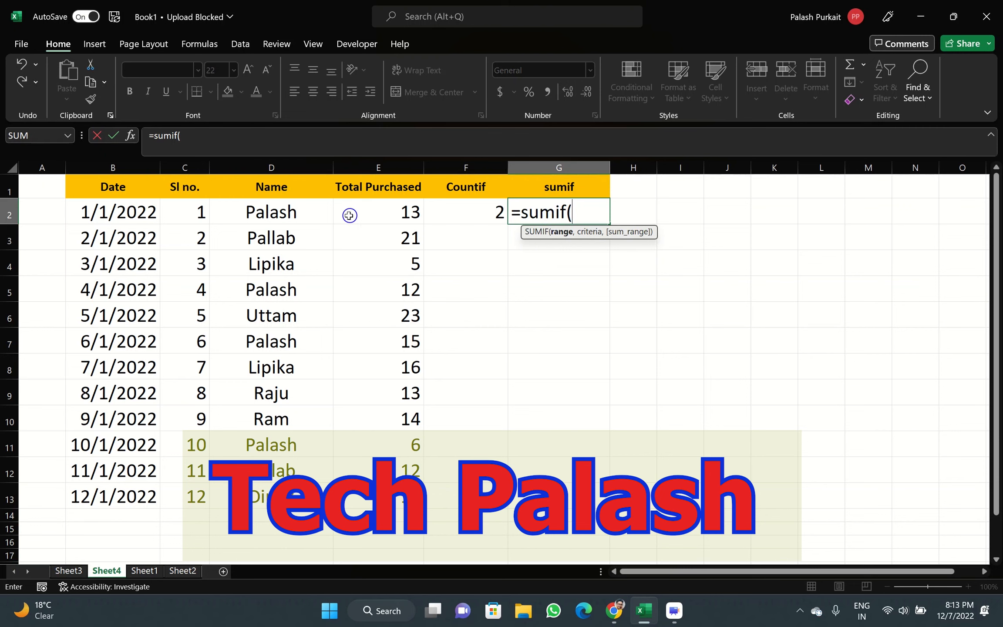
{"action": "left_click_drag", "start_coordinate": [283, 216], "coordinate": [269, 493]}
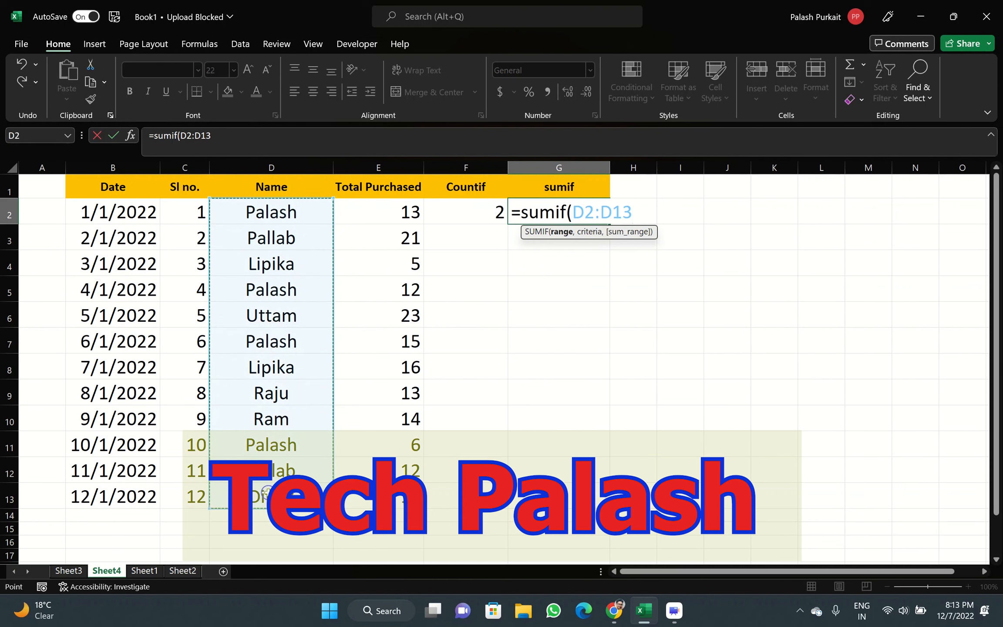
{"action": "type", "text": ","}
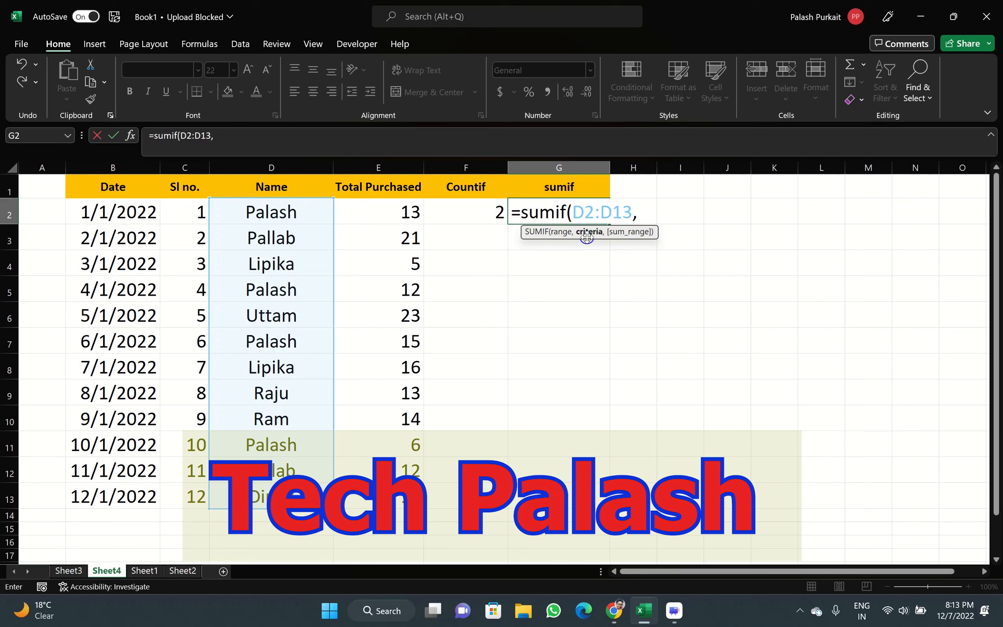
{"action": "type", "text": "\""}
{"action": "key", "text": "Caps_Lock"}
{"action": "type", "text": "Palash"}
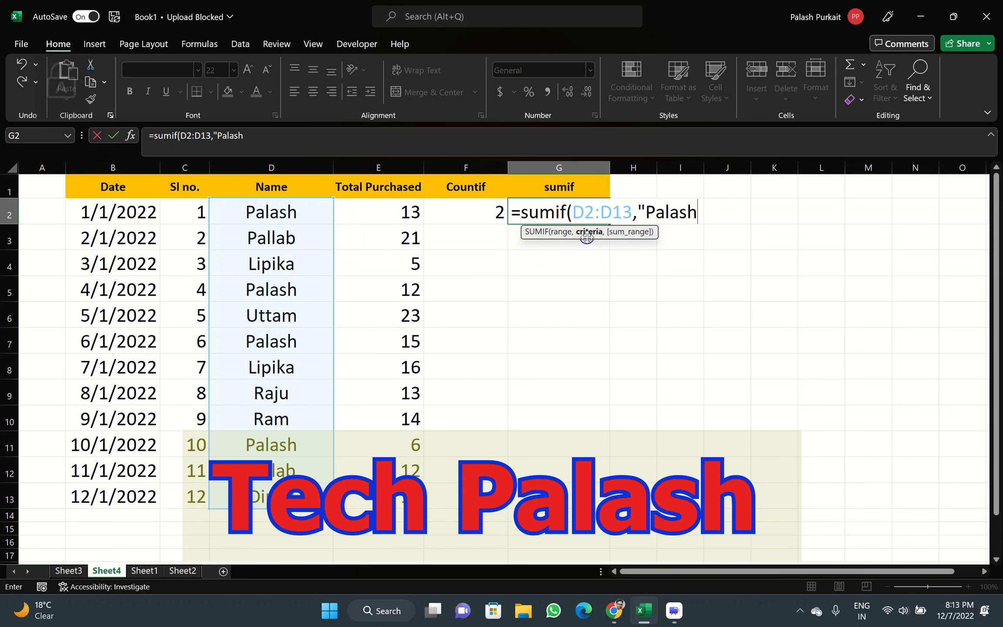
{"action": "type", "text": "\","}
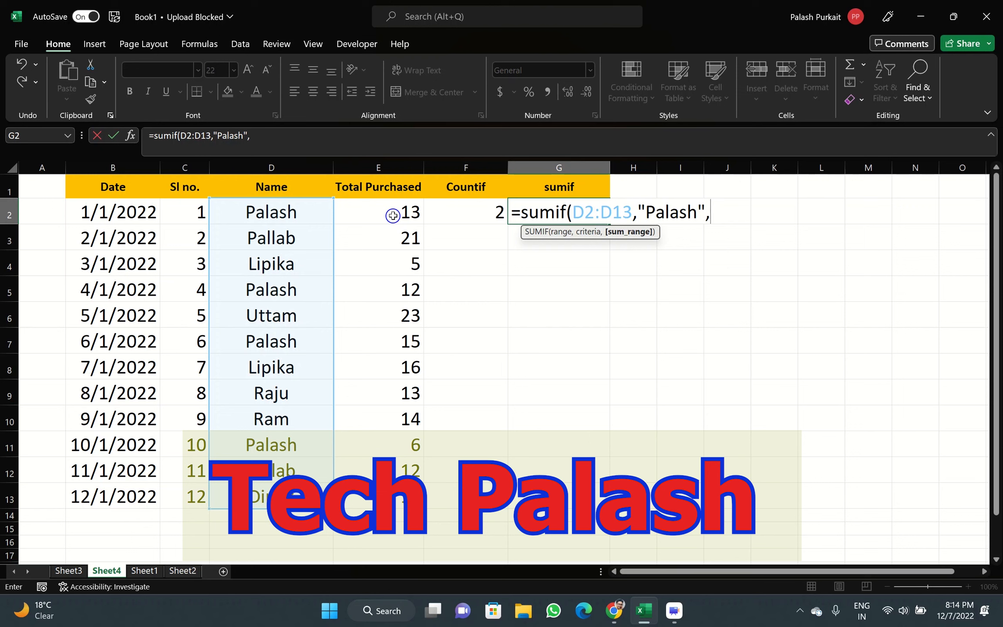
{"action": "left_click_drag", "start_coordinate": [392, 216], "coordinate": [402, 497]}
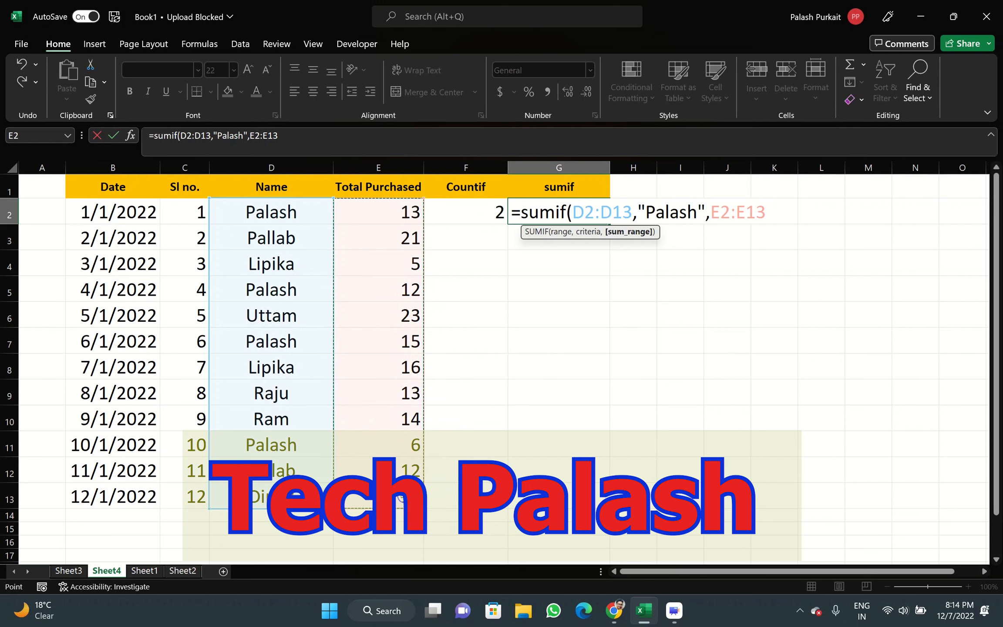
{"action": "type", "text": ")"}
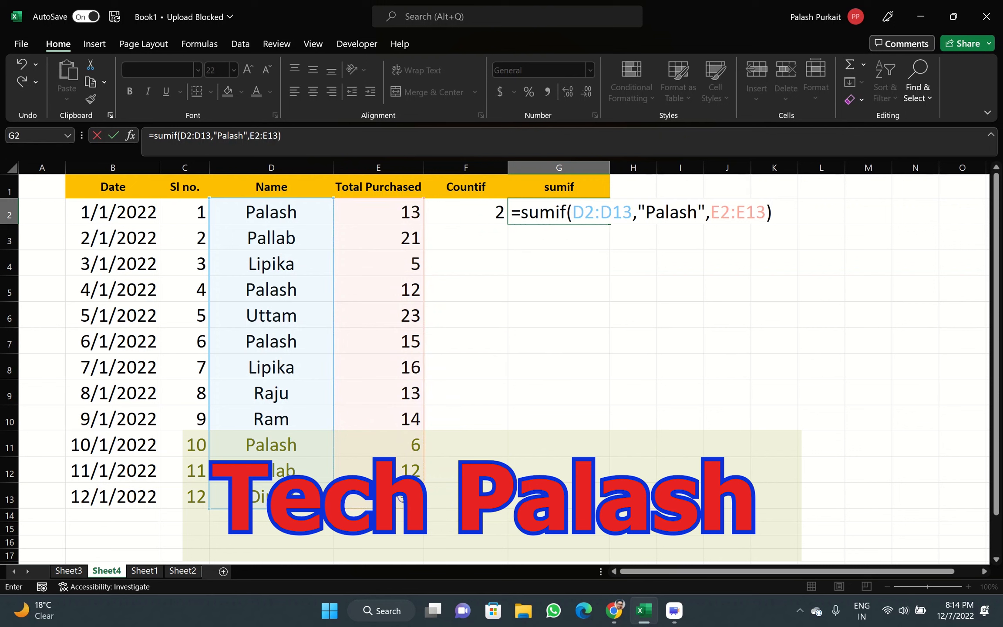
{"action": "key", "text": "Return"}
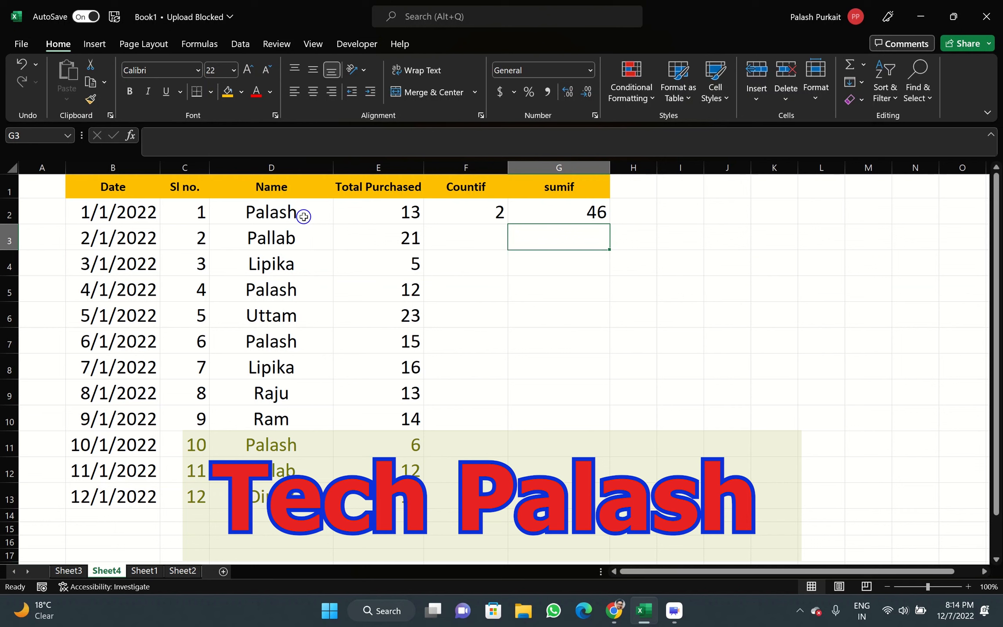
Step: Check the Total Purchased cells E2, E5, E7 and E11 on the rows whose name matches the SUMIF criterion
{"action": "left_click", "coordinate": [403, 214]}
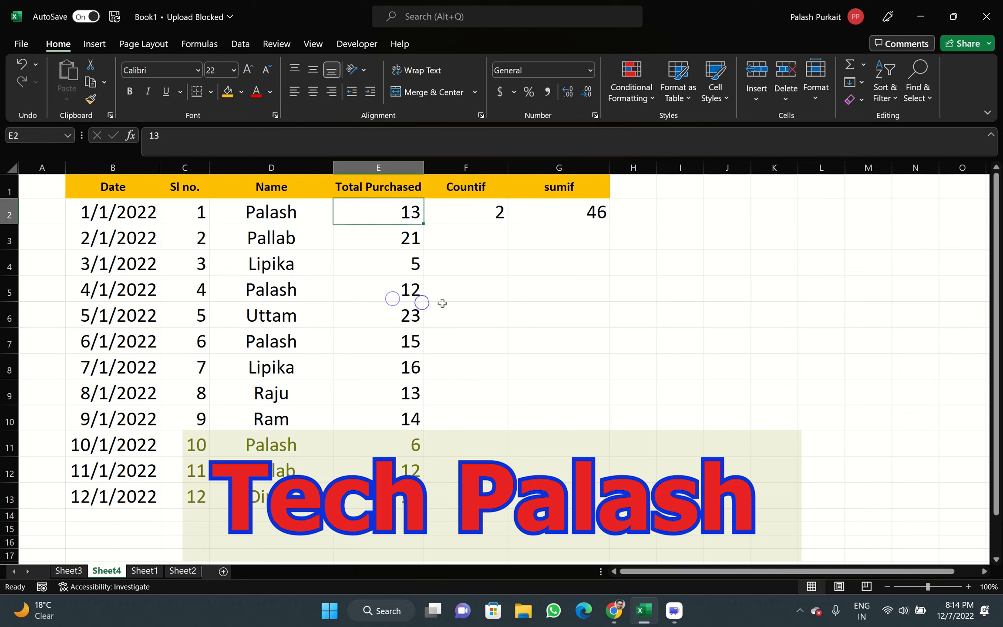
{"action": "left_click", "coordinate": [415, 297]}
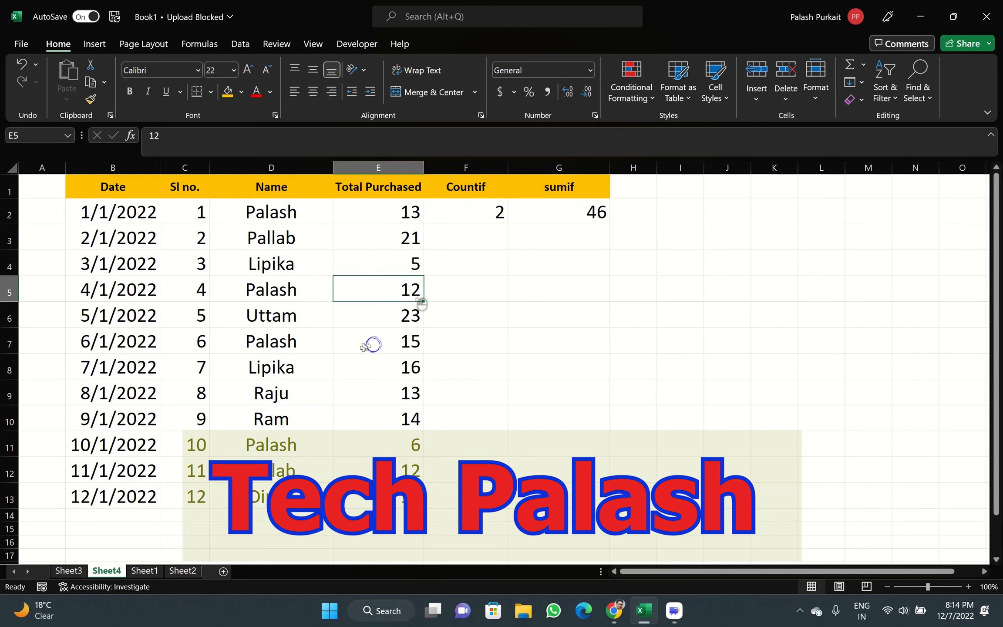
{"action": "left_click", "coordinate": [409, 342]}
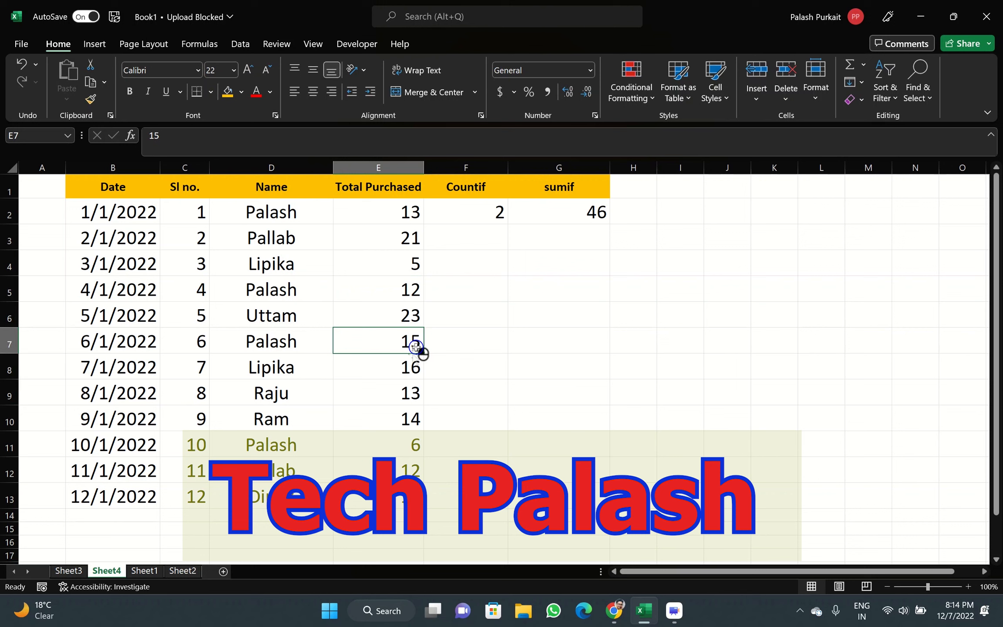
{"action": "left_click", "coordinate": [280, 453]}
{"action": "left_click", "coordinate": [421, 447]}
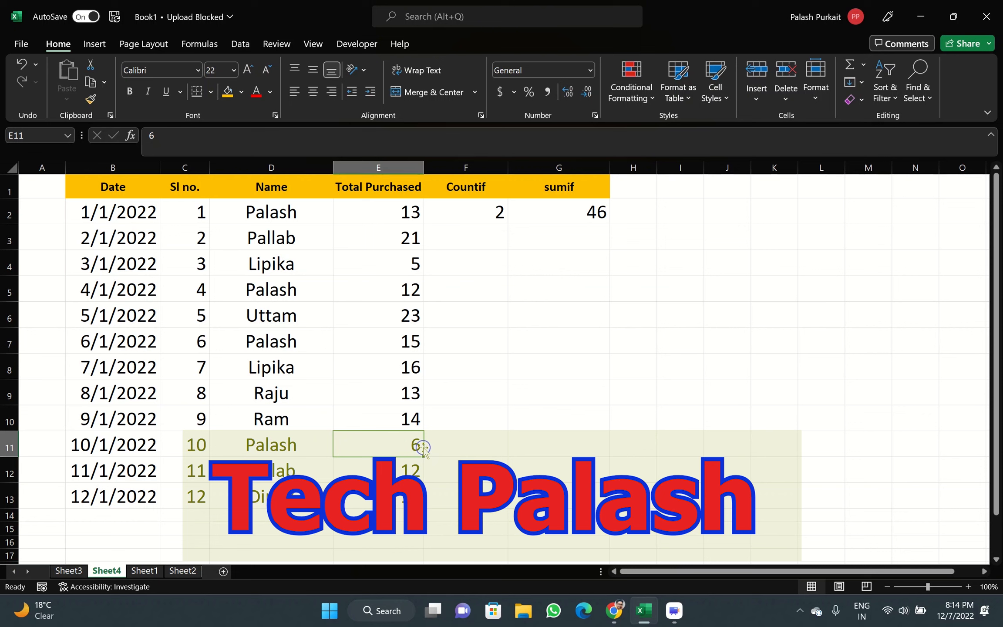
Step: Enter 13, the first matching purchase amount, in the empty cell I2 and select the matching name in D2
{"action": "left_click", "coordinate": [701, 215]}
{"action": "type", "text": "13"}
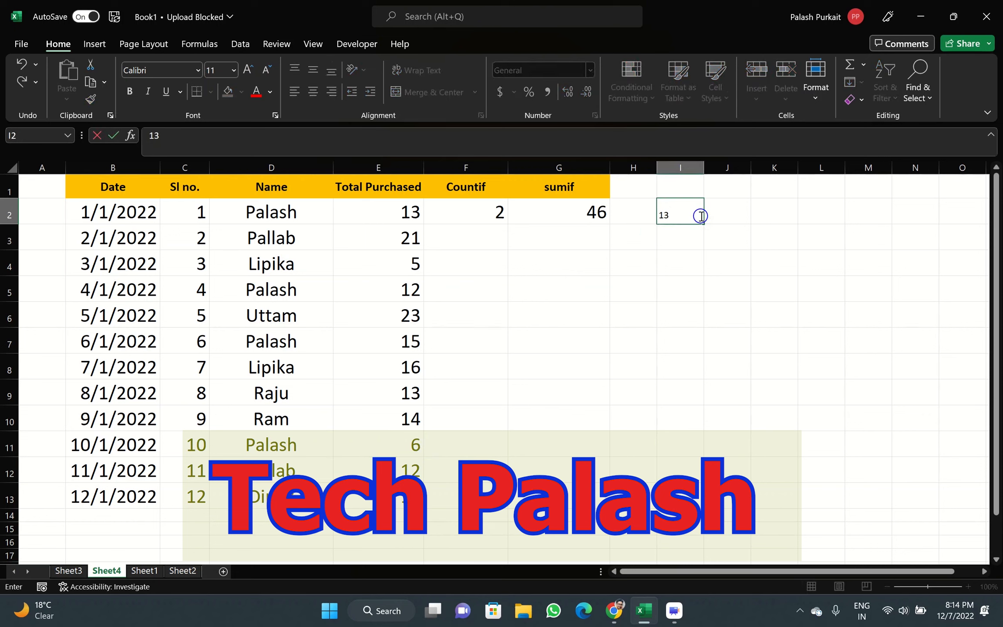
{"action": "left_click", "coordinate": [716, 212]}
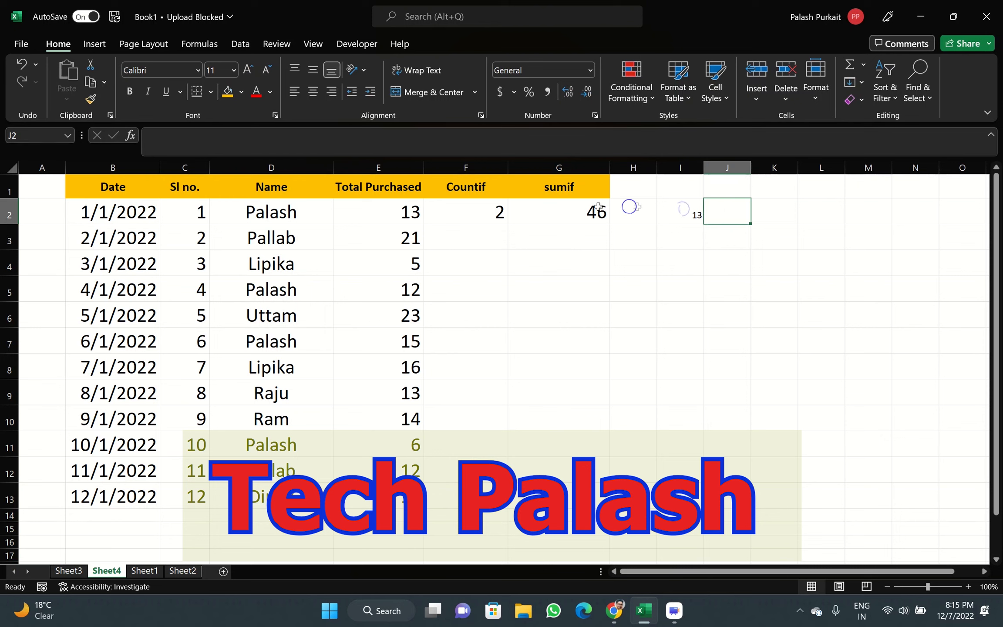
{"action": "left_click", "coordinate": [269, 218]}
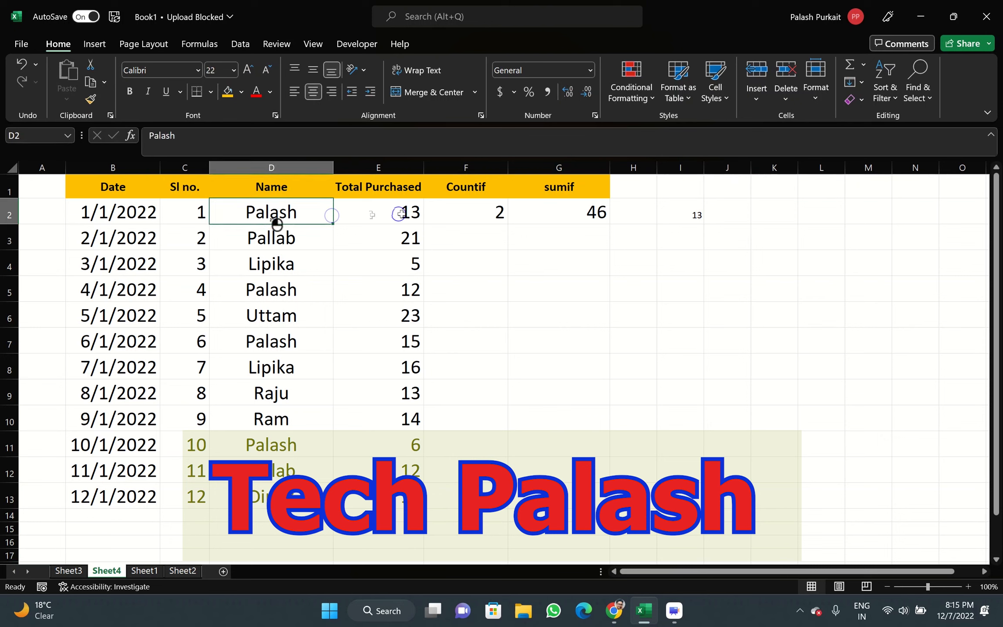